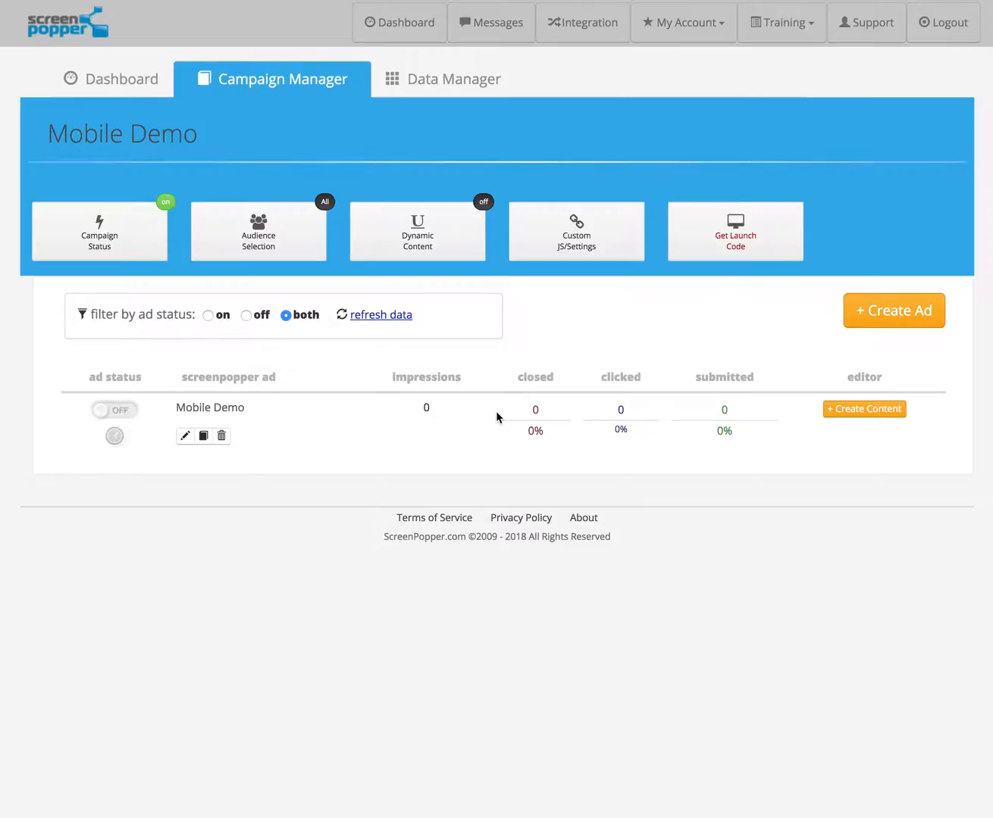
# Step: Open the content editor for the Mobile Demo ad and apply the 320 x 175 Mobile Template
pyautogui.click(847, 412)
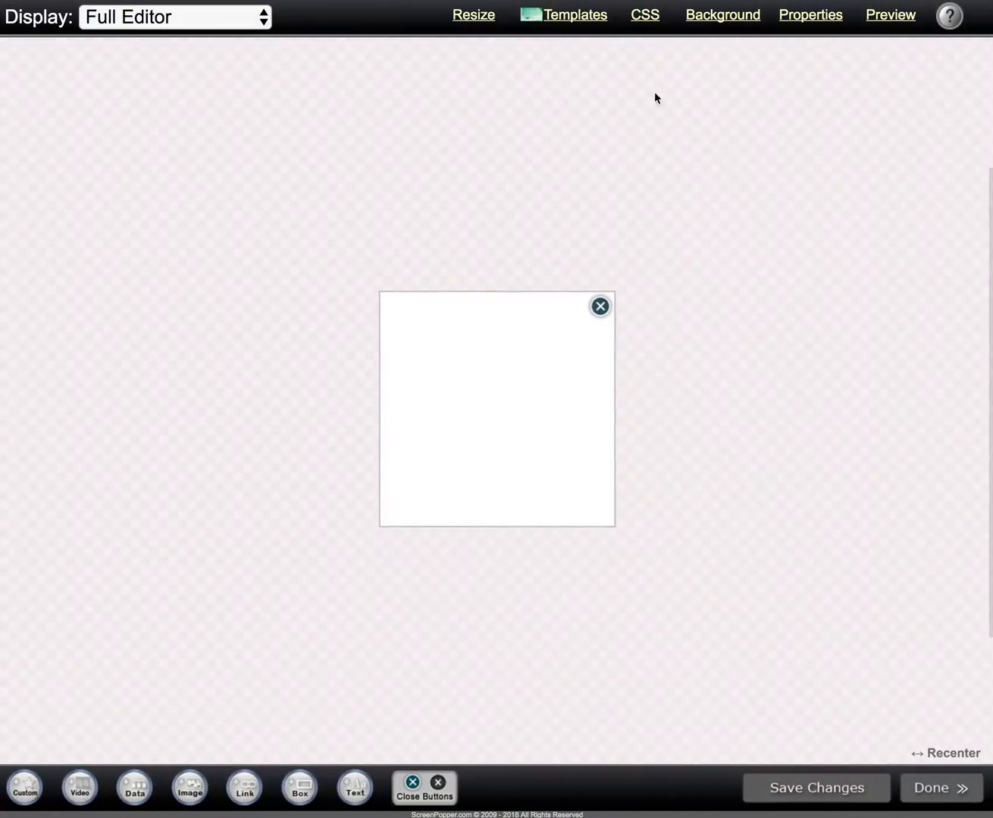
pyautogui.click(574, 21)
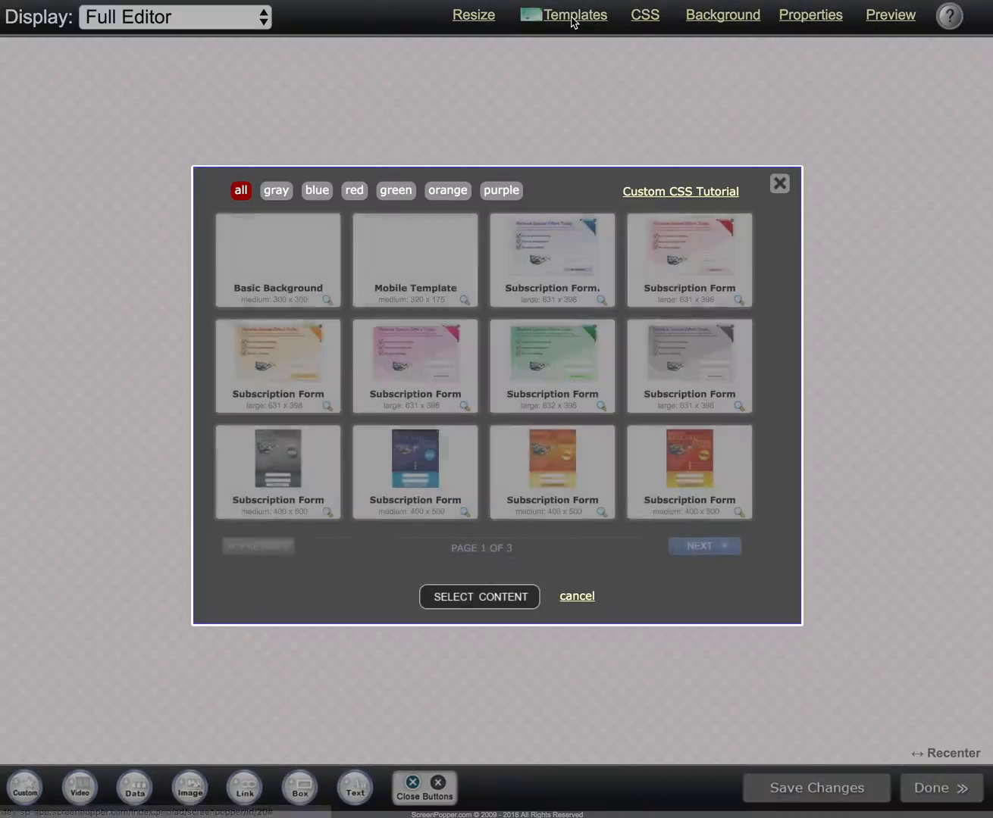
pyautogui.click(425, 254)
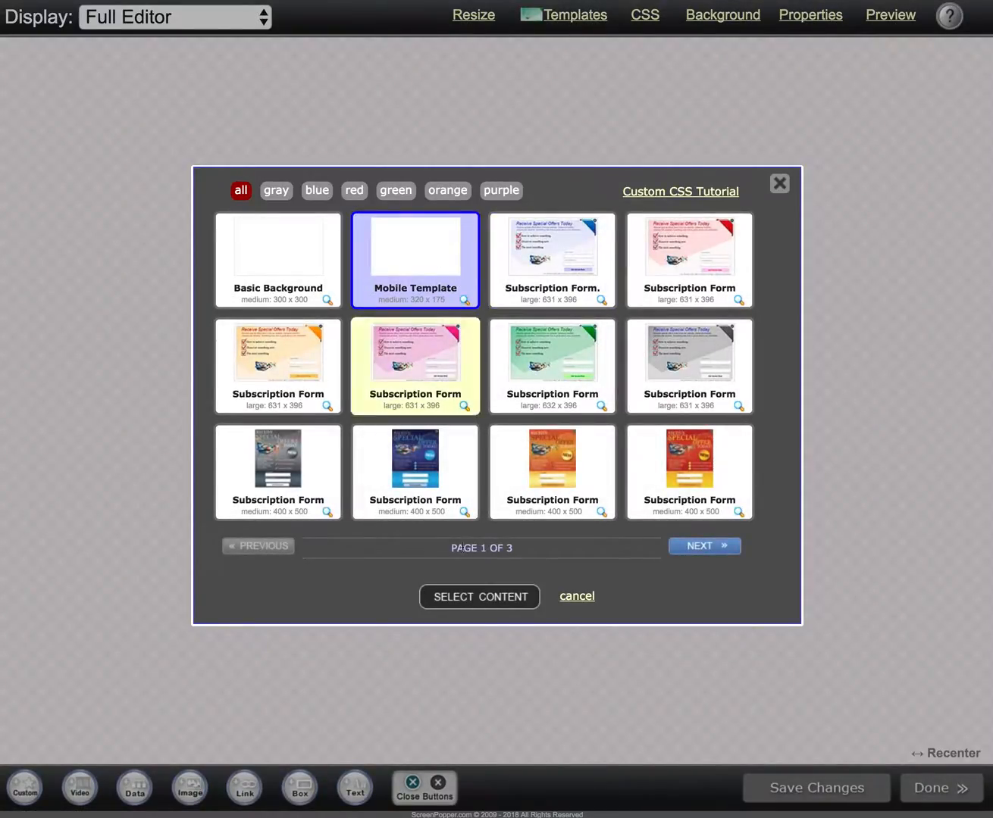
pyautogui.click(473, 598)
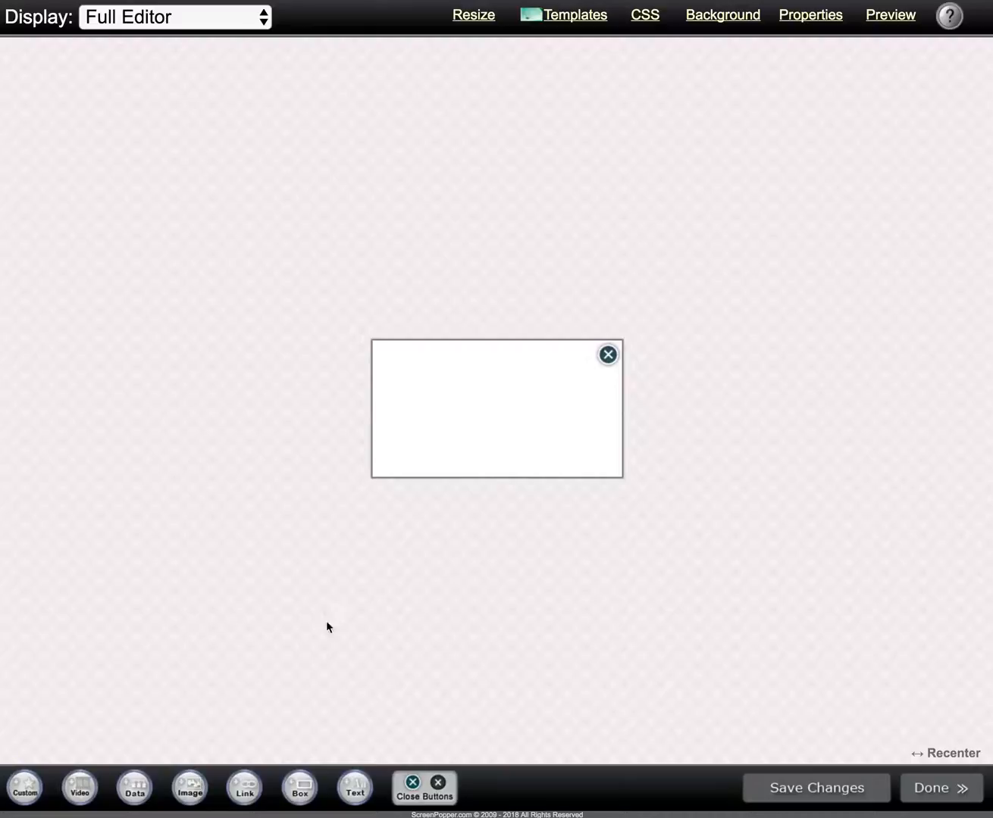
# Step: Add a box with no border and background color 74AEE5
pyautogui.click(297, 788)
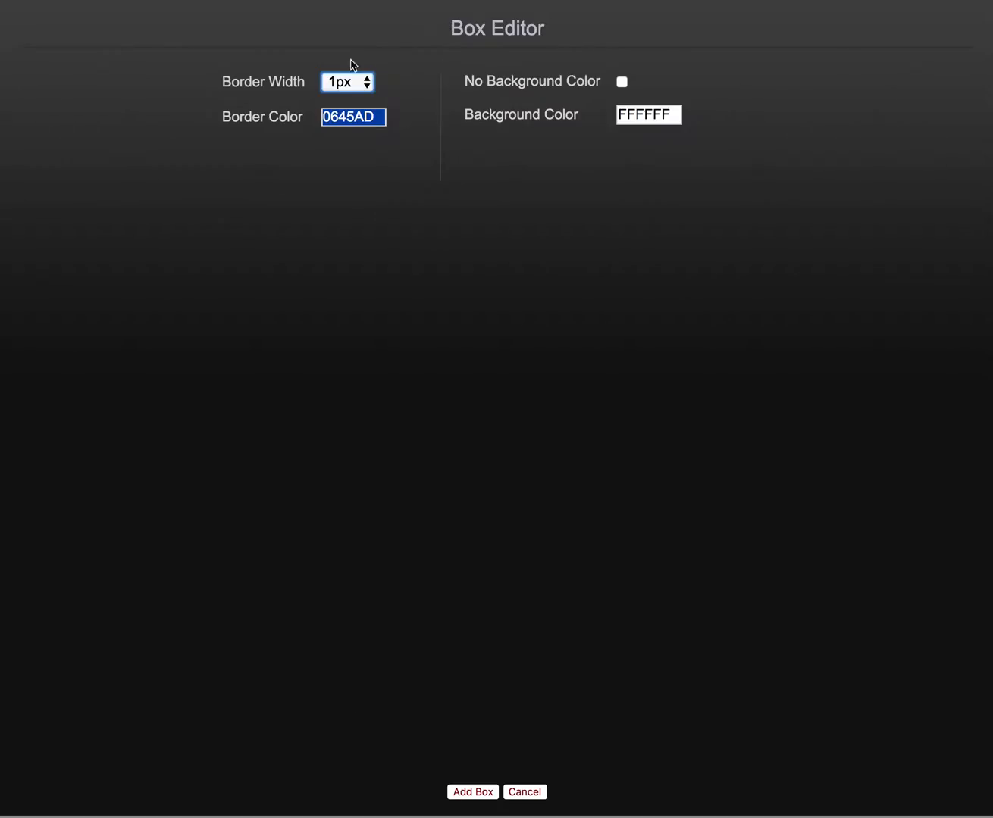
pyautogui.click(347, 81)
pyautogui.click(345, 66)
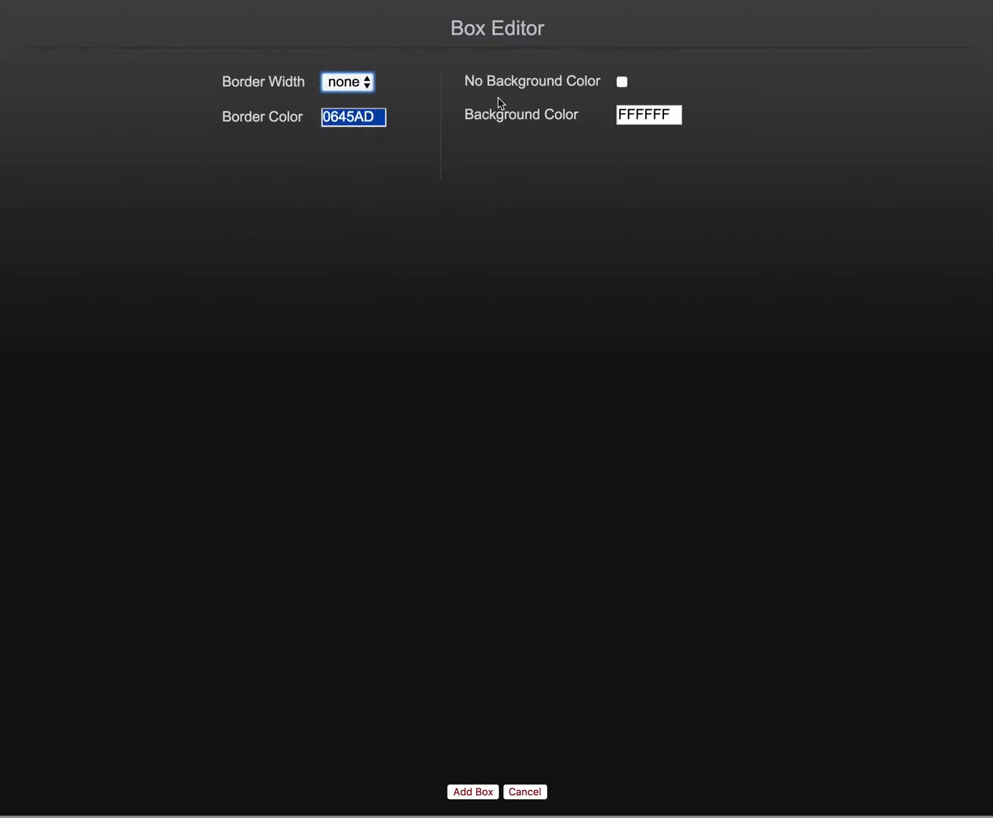
pyautogui.click(645, 116)
pyautogui.write('74AEE5')
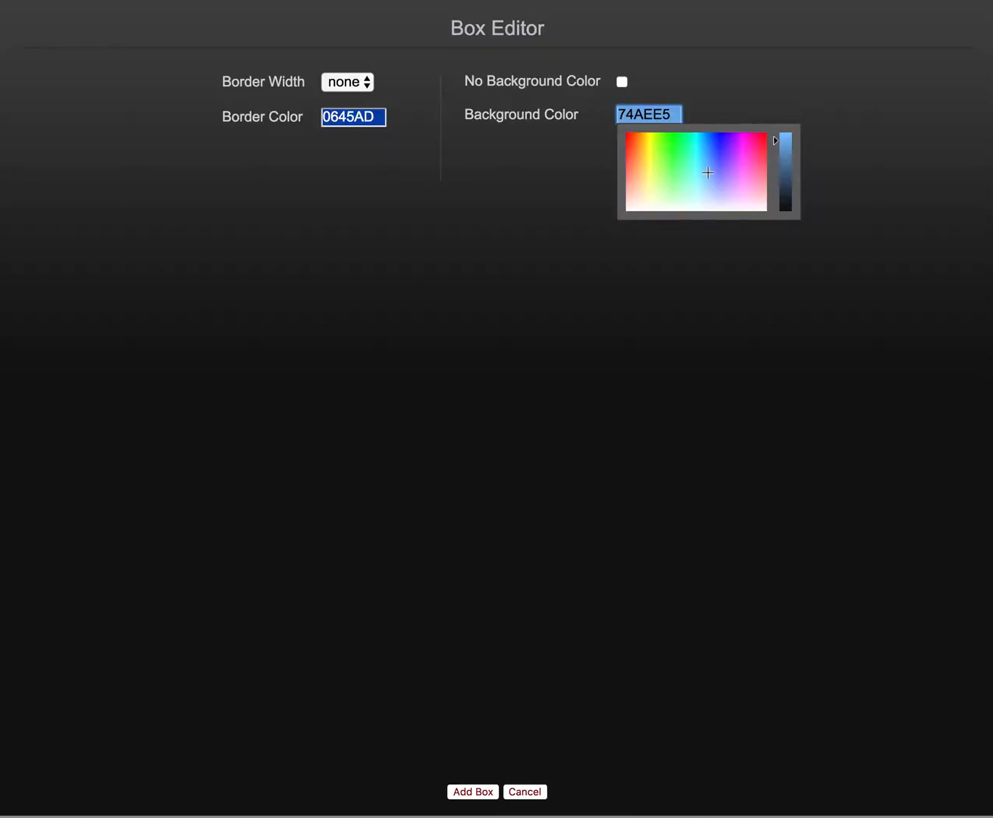
pyautogui.click(473, 792)
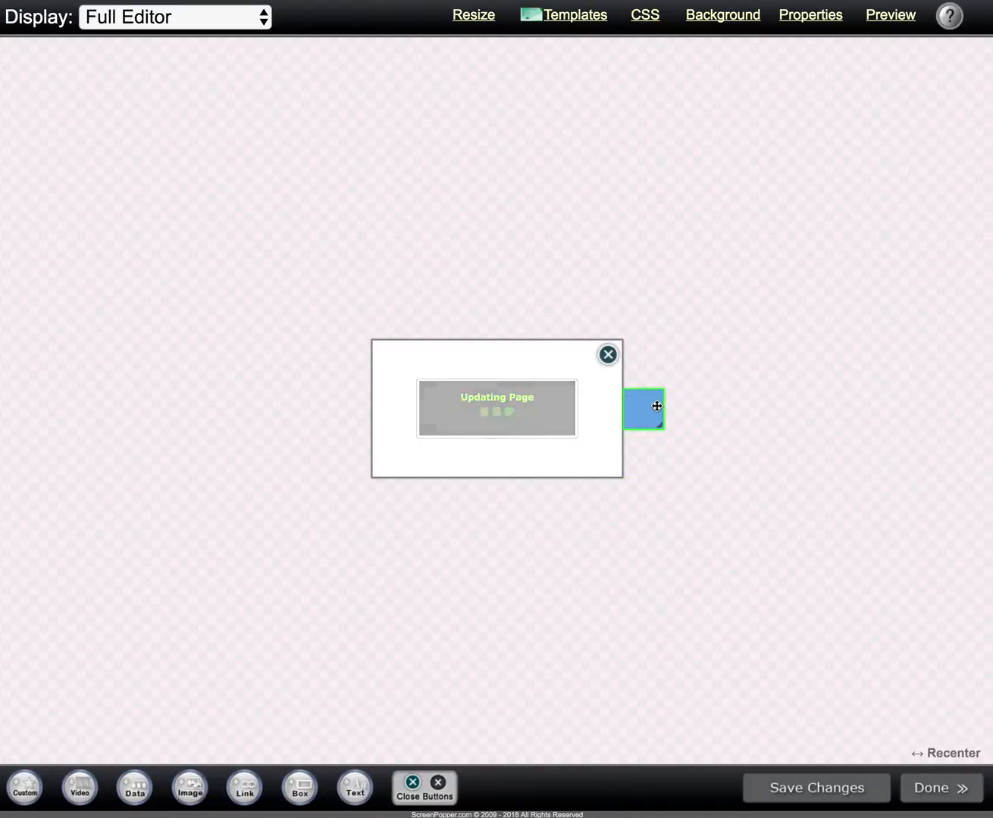
# Step: Move the blue box into the popup, set its snap grid to 10x10 pixel spacing, and align it with the popup's upper edge
pyautogui.moveTo(646, 409); pyautogui.dragTo(476, 401)
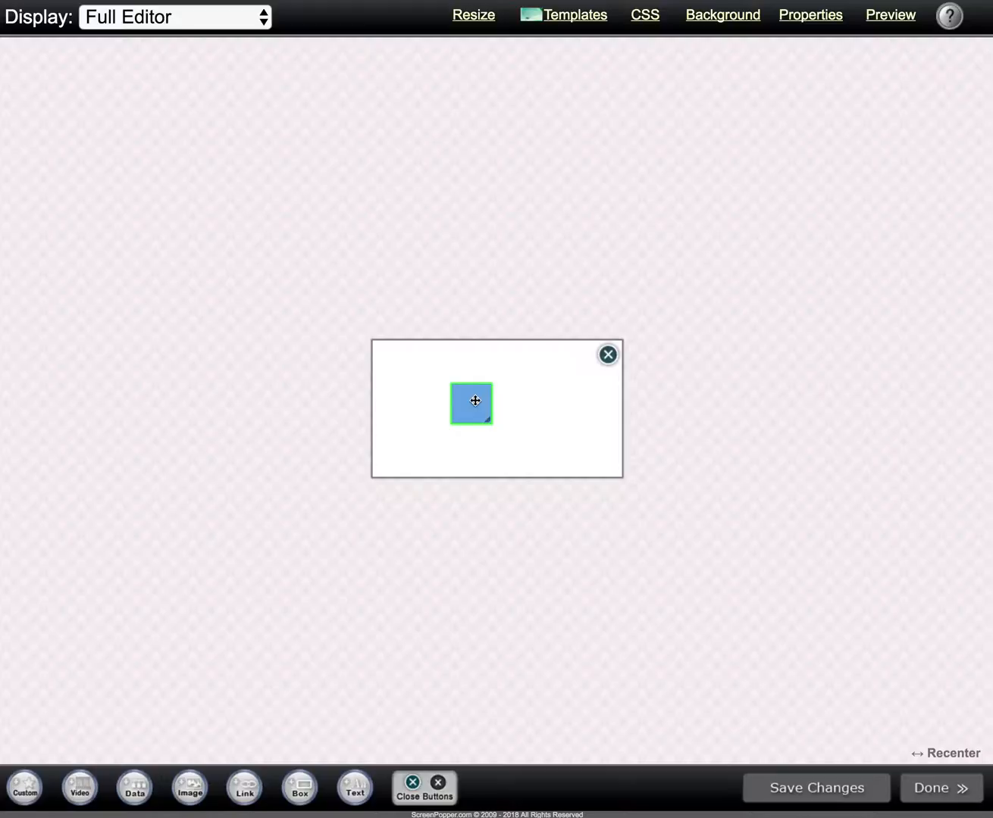
pyautogui.rightClick(478, 405)
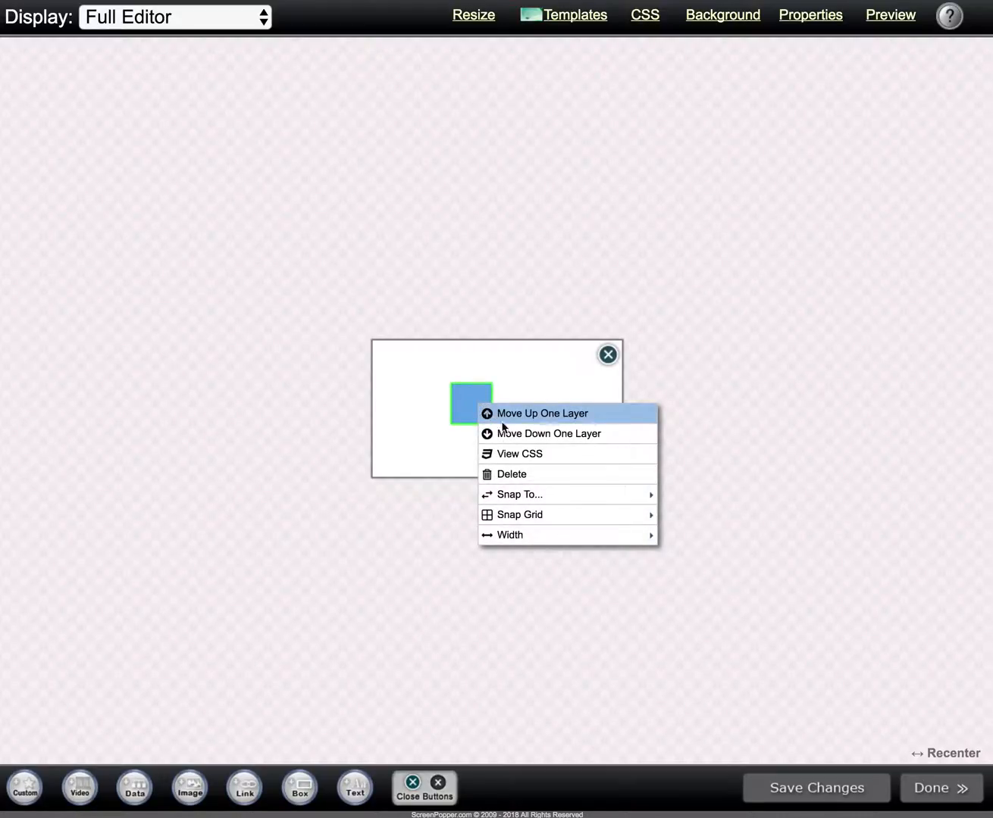
pyautogui.moveTo(537, 516)
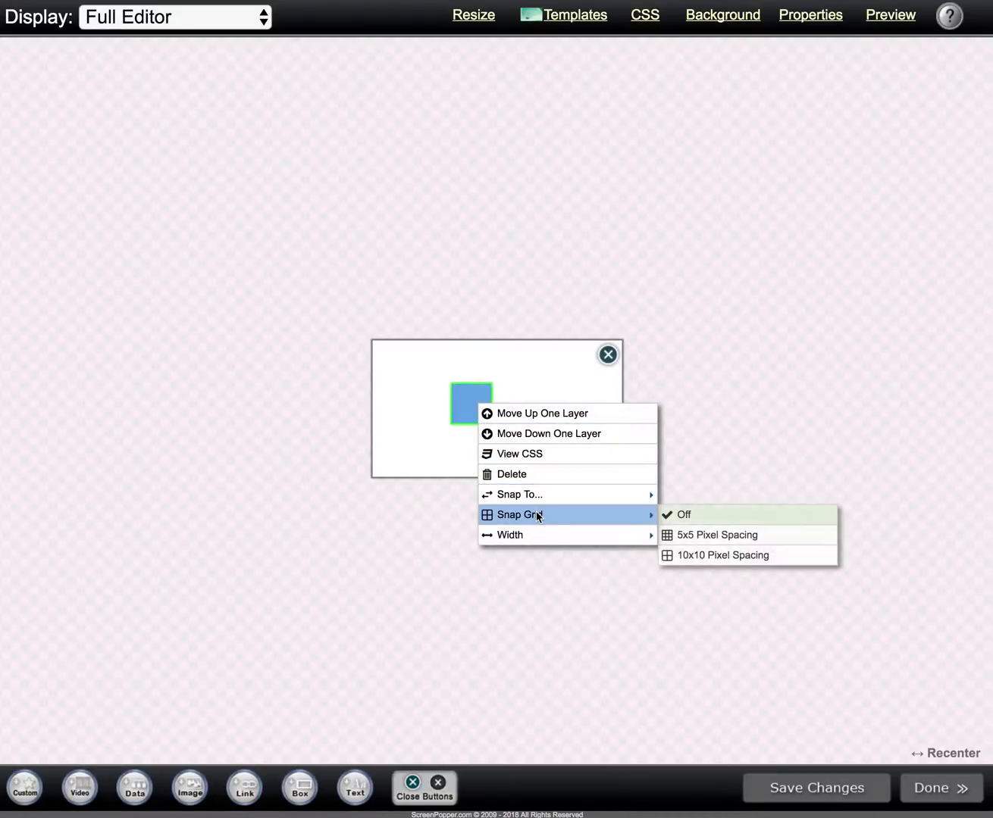
pyautogui.click(692, 557)
pyautogui.moveTo(472, 400); pyautogui.dragTo(480, 363)
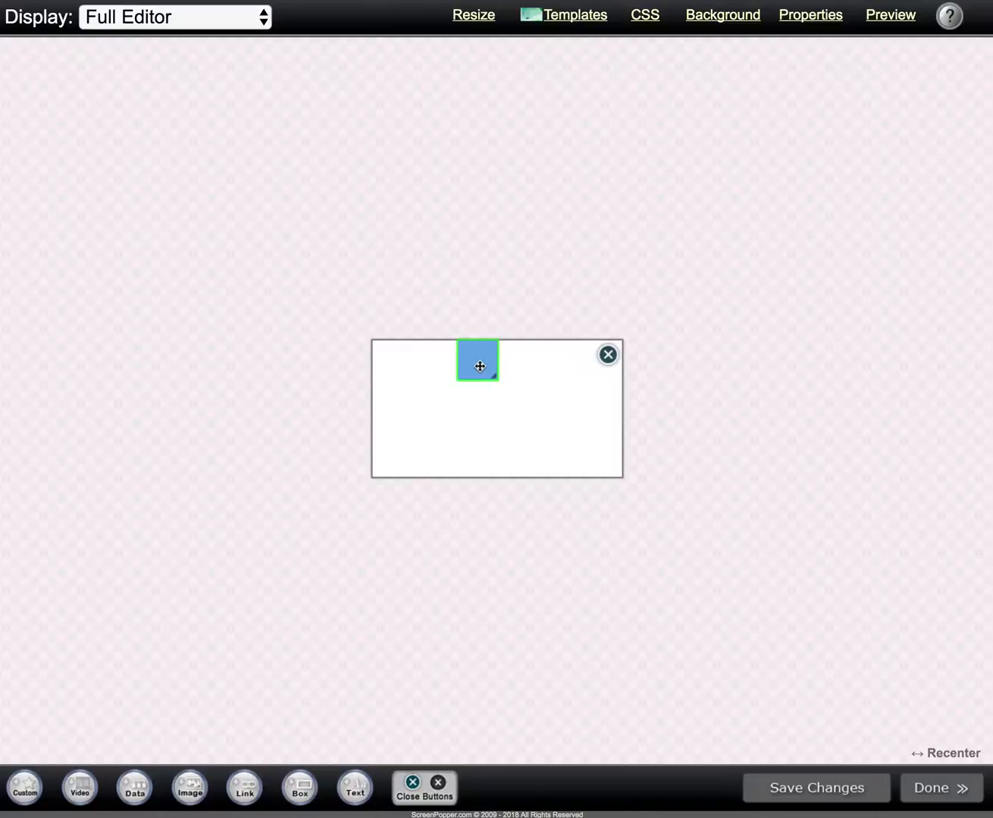
# Step: Stretch the blue box to the popup's full width and make it slightly taller to form a header bar
pyautogui.rightClick(480, 367)
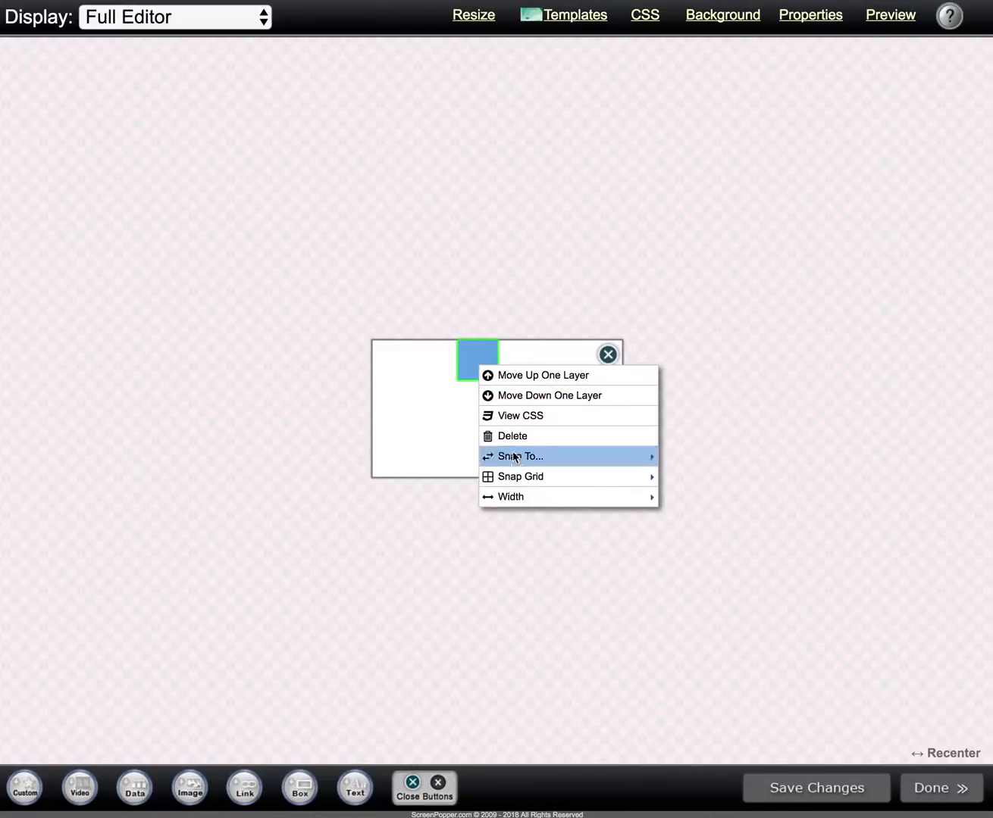
pyautogui.moveTo(545, 498)
pyautogui.click(724, 517)
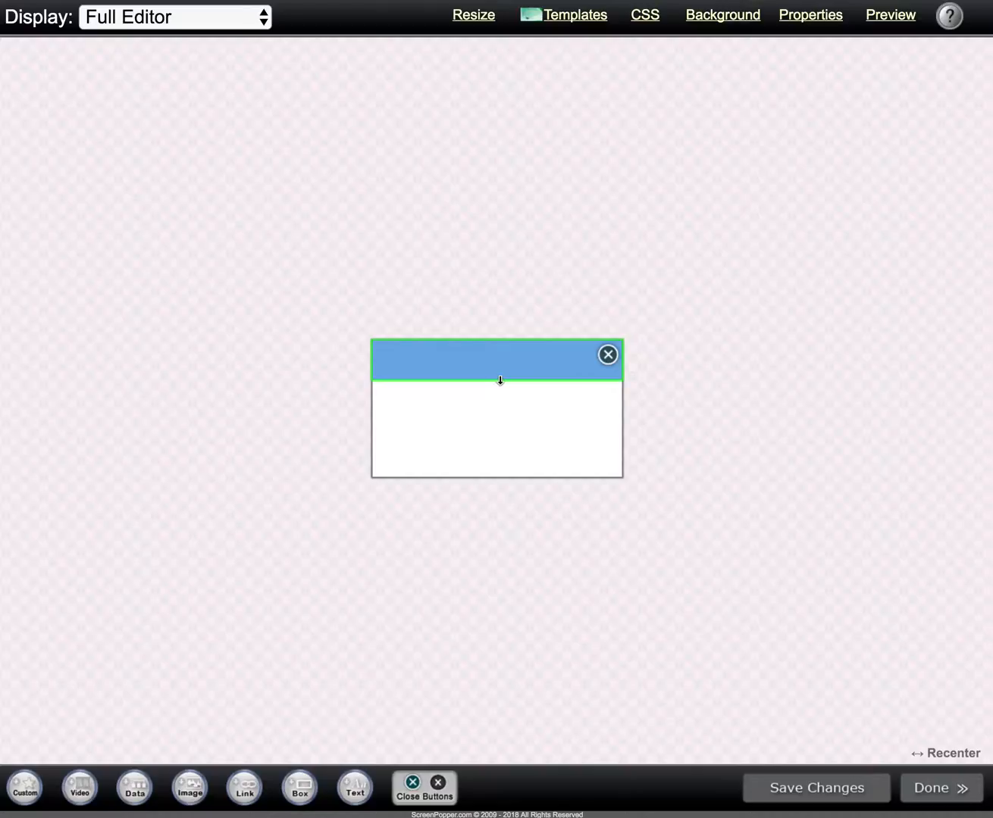
pyautogui.moveTo(498, 381); pyautogui.dragTo(498, 387)
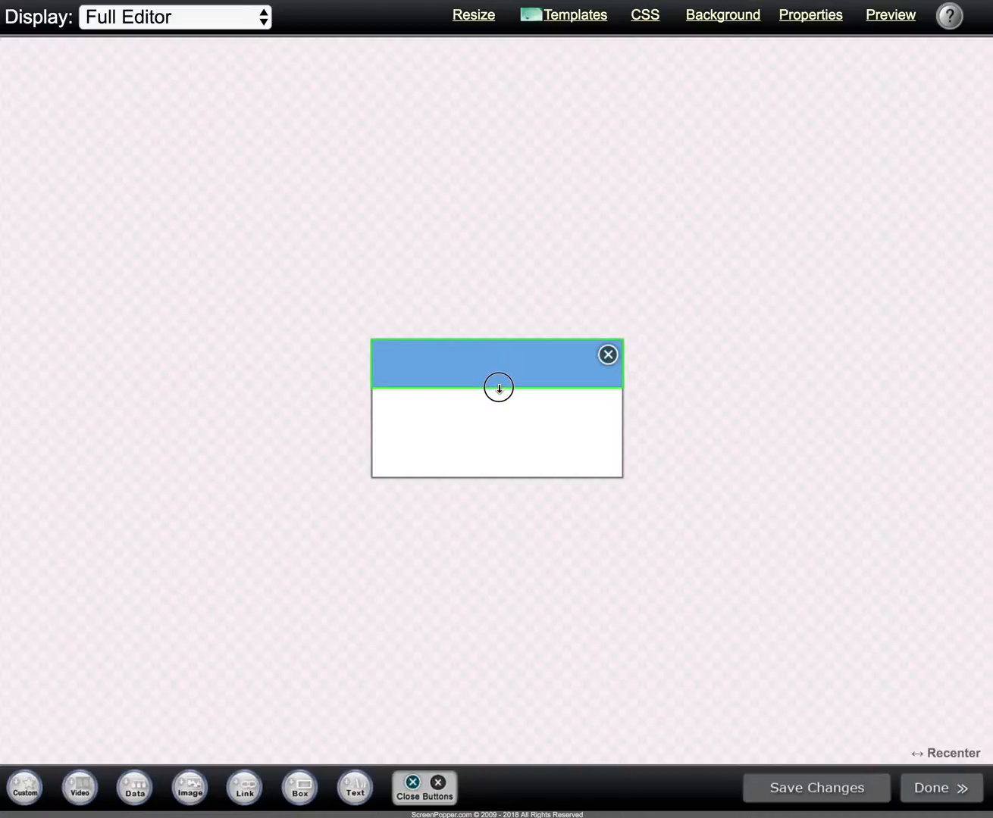
# Step: Change the close button to the small round dark gray style and snap it to the popup's left side
pyautogui.click(609, 355)
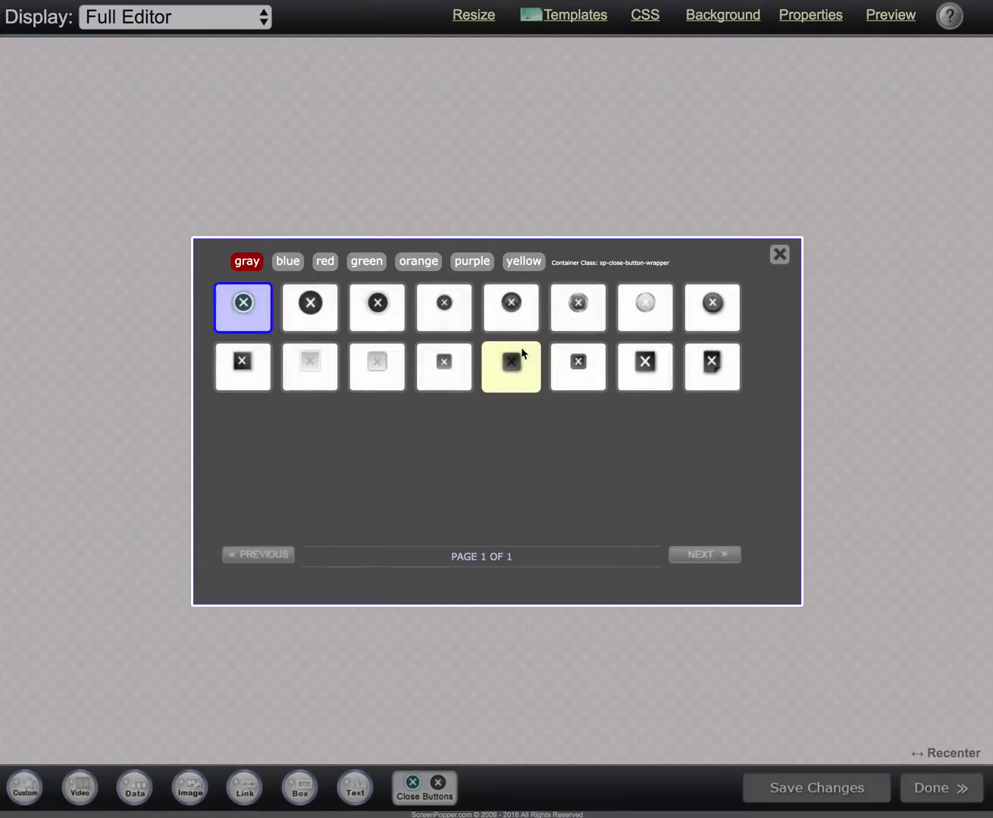
pyautogui.click(457, 315)
pyautogui.moveTo(604, 356); pyautogui.dragTo(554, 407)
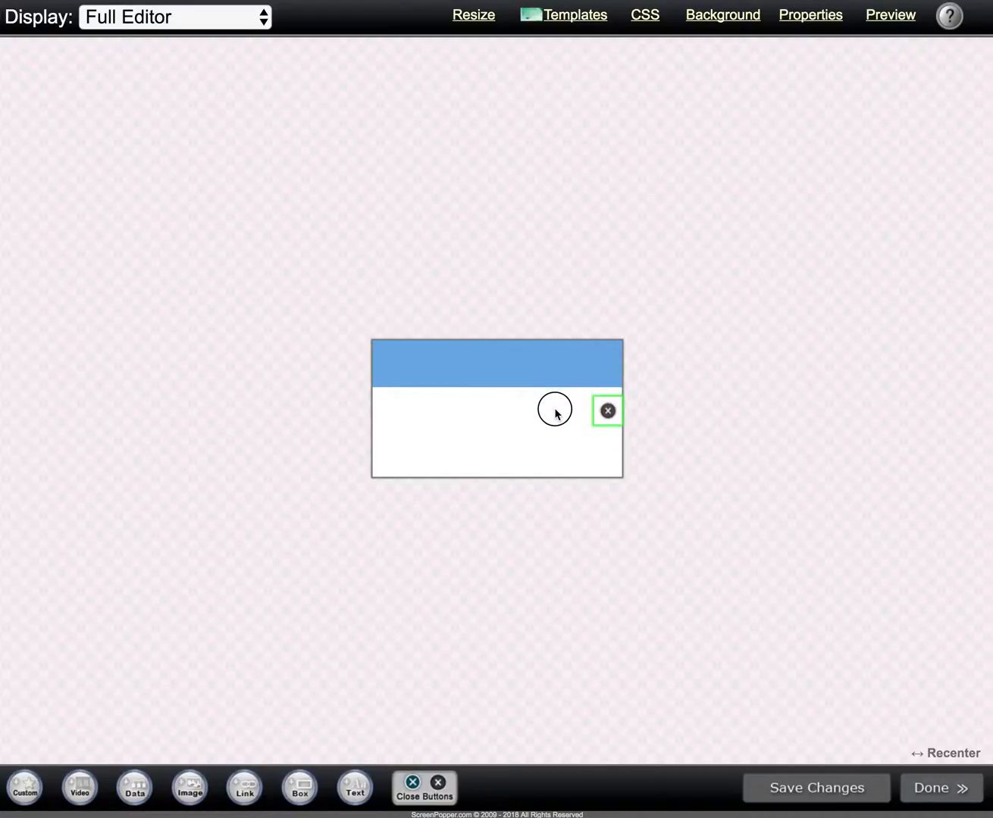
pyautogui.rightClick(605, 413)
pyautogui.moveTo(638, 480)
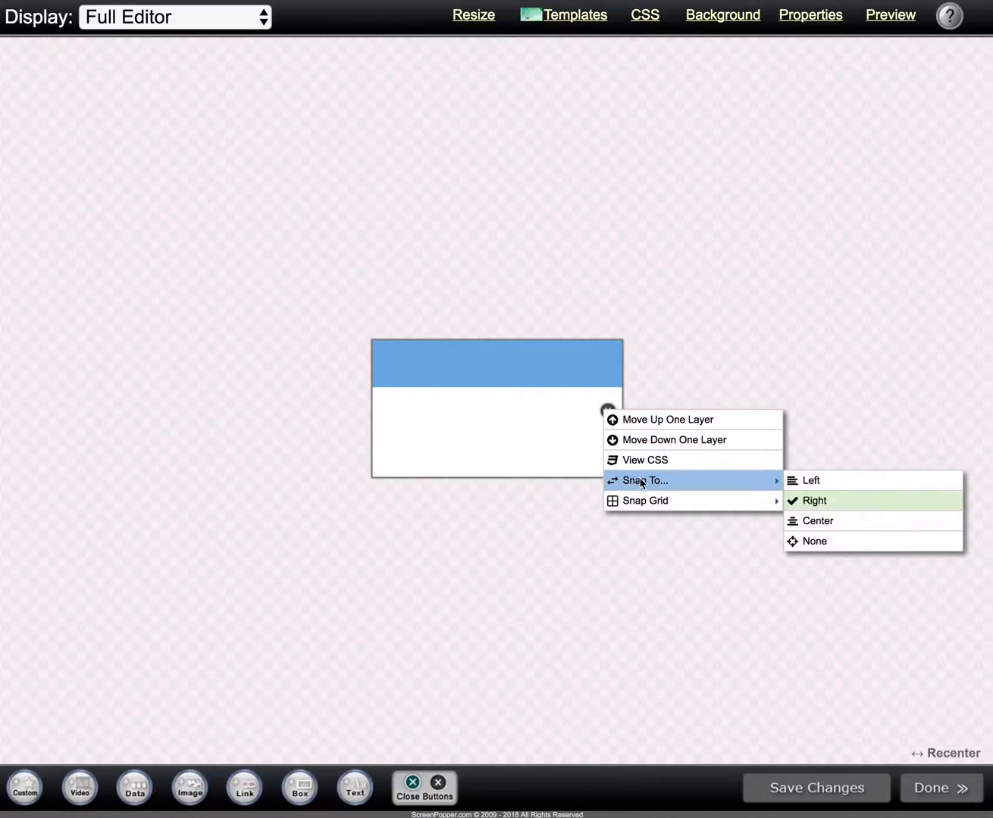
pyautogui.click(796, 485)
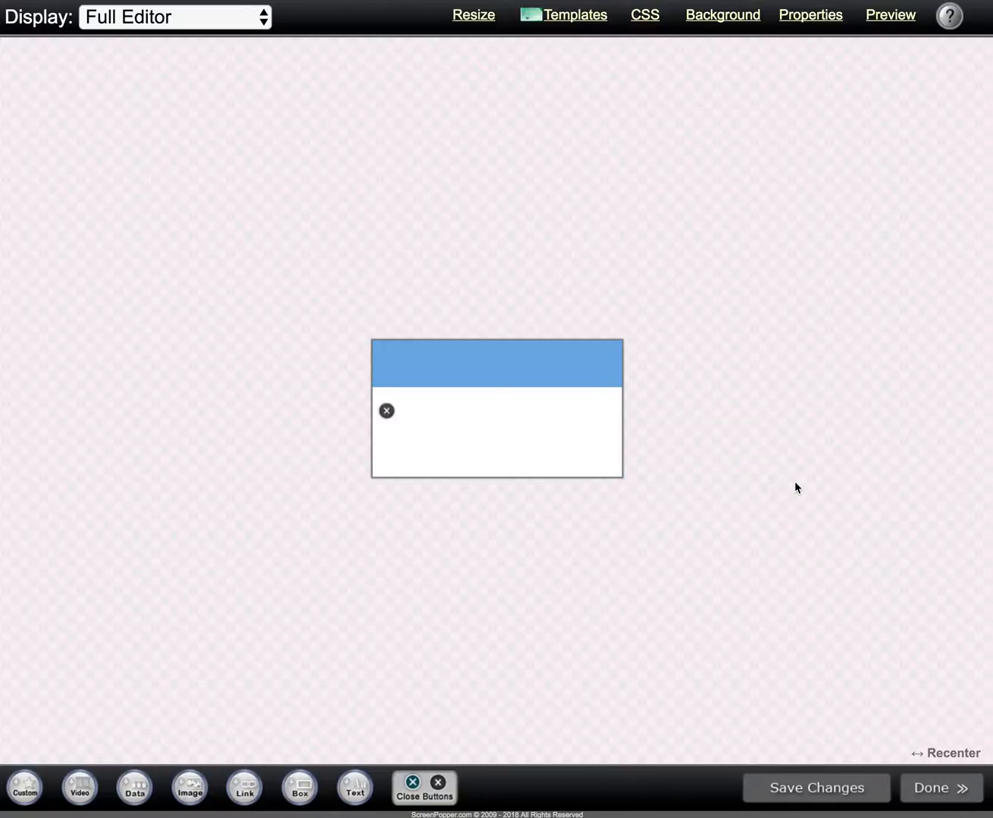
# Step: Set the close button's snap grid to 10x10 pixel spacing and move it up into the blue header's left corner
pyautogui.rightClick(386, 411)
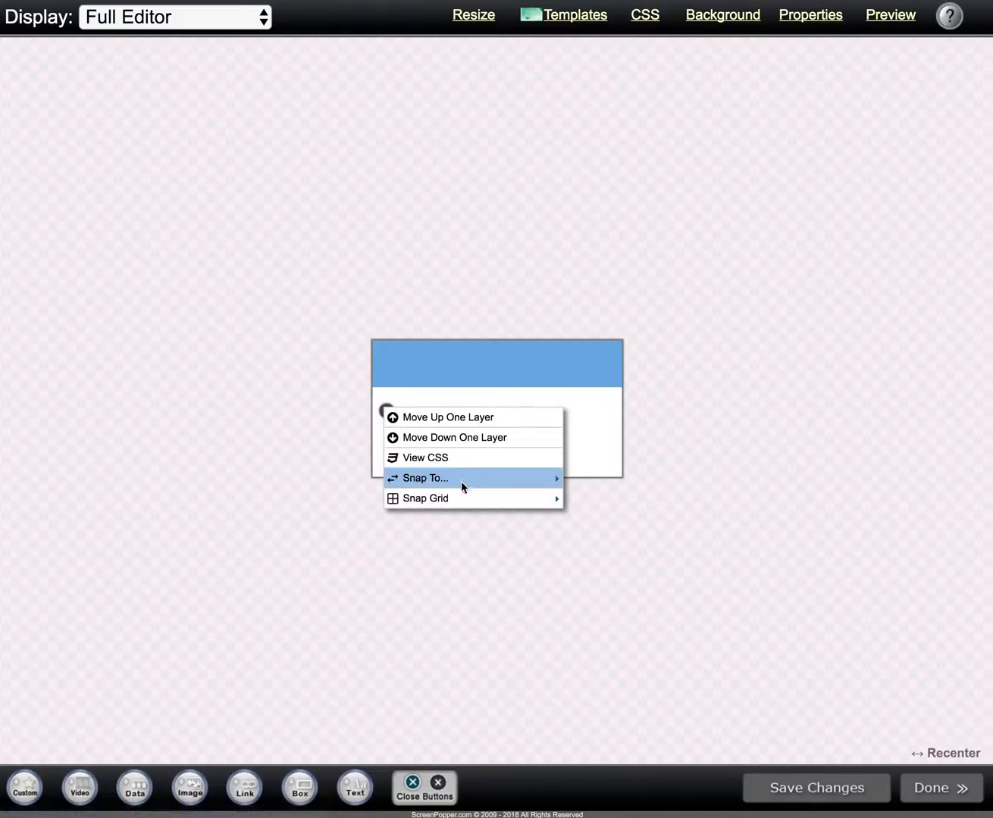
pyautogui.moveTo(467, 498)
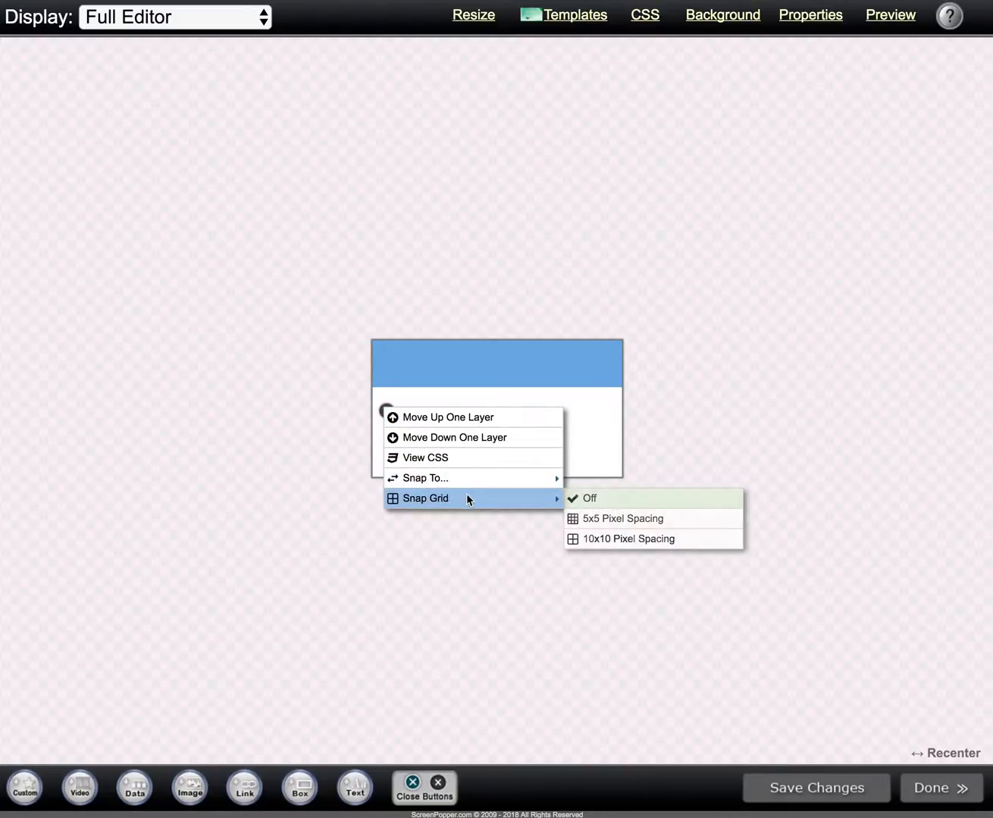
pyautogui.click(600, 539)
pyautogui.moveTo(385, 410); pyautogui.dragTo(386, 358)
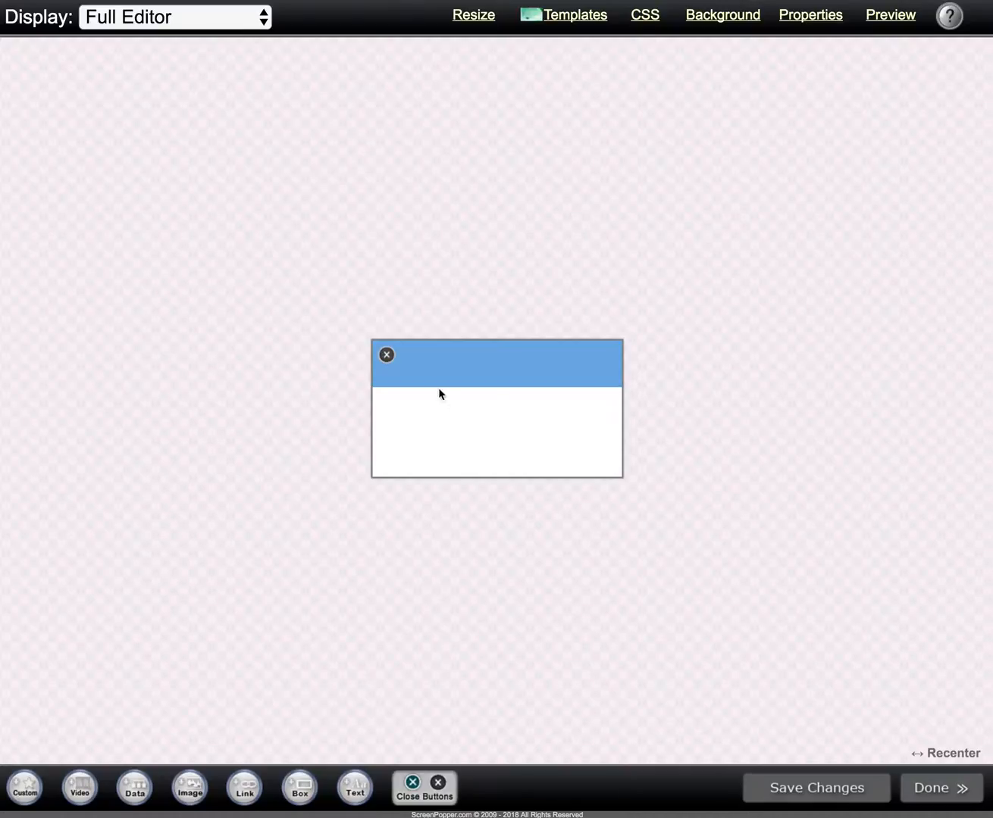
pyautogui.rightClick(386, 350)
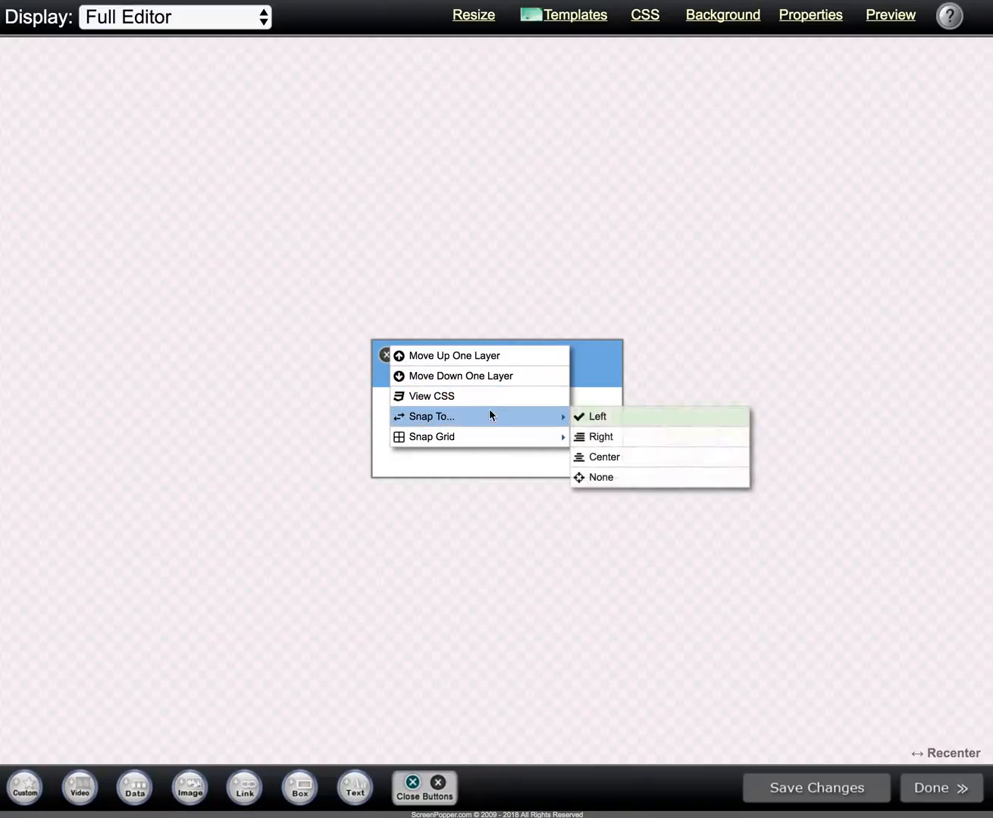
pyautogui.click(467, 460)
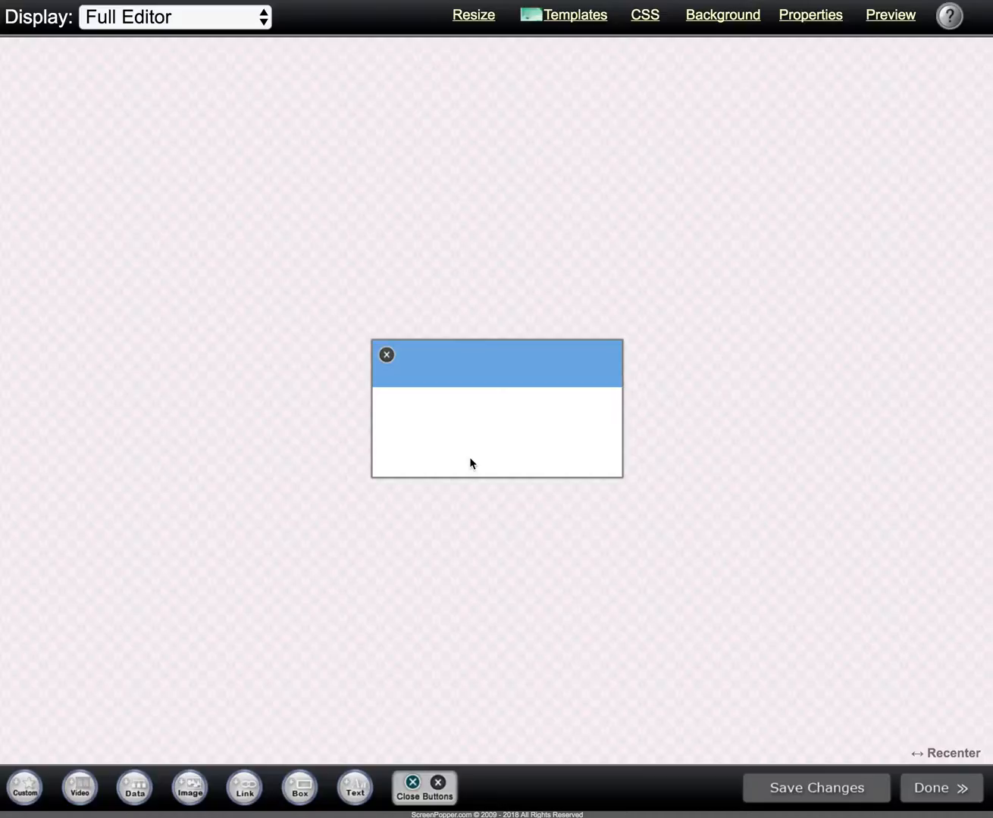
# Step: Add the ScreenPopper logo from My Images and place it inside the popup below the header
pyautogui.click(190, 788)
pyautogui.click(288, 33)
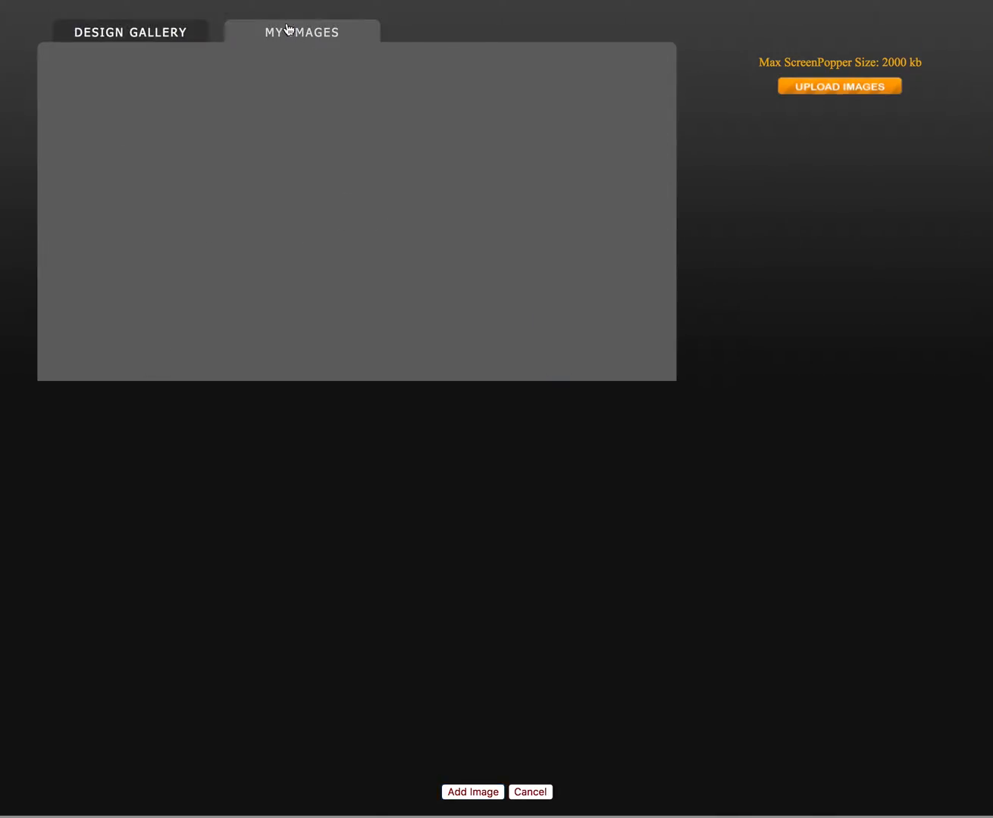
pyautogui.click(95, 89)
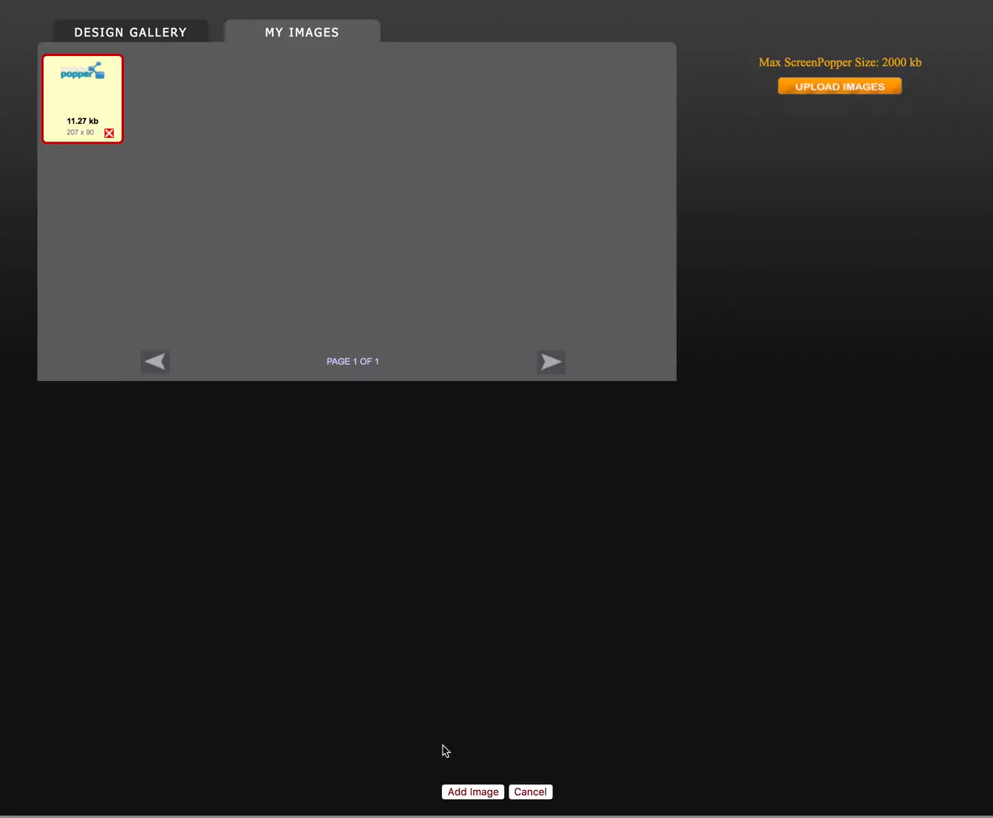
pyautogui.click(472, 791)
pyautogui.moveTo(641, 425); pyautogui.dragTo(440, 413)
# Step: Snap the logo to the popup's horizontal center and move it up so it overlaps the blue header
pyautogui.rightClick(440, 413)
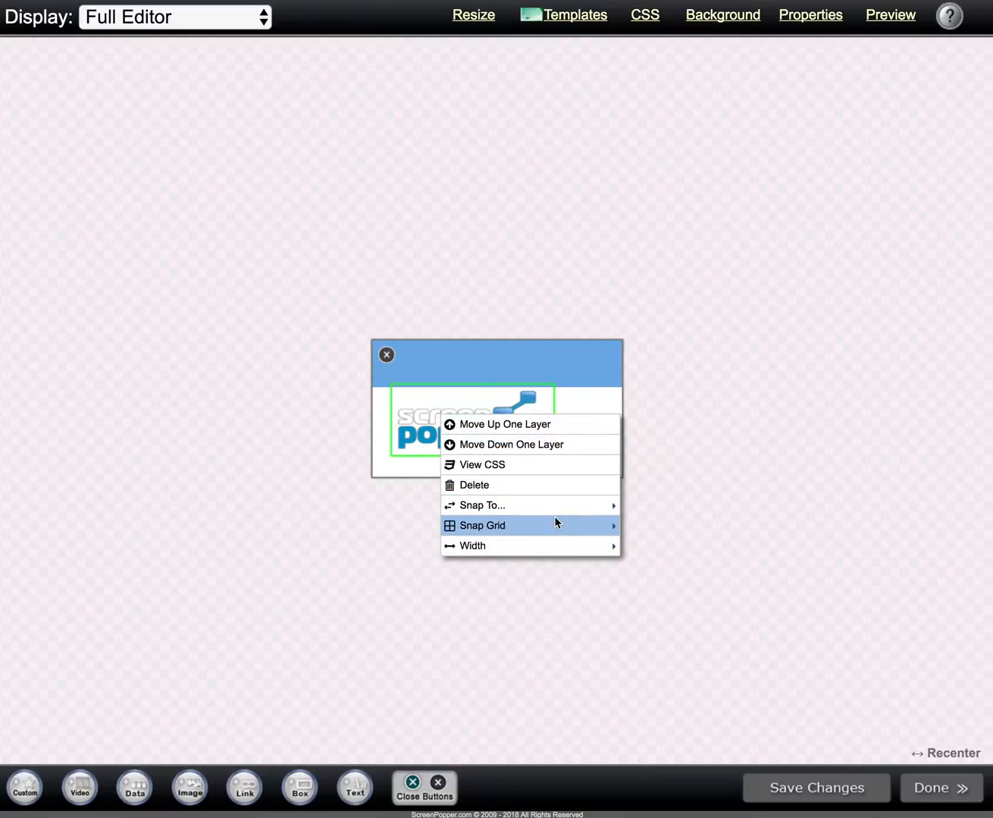
pyautogui.moveTo(583, 510)
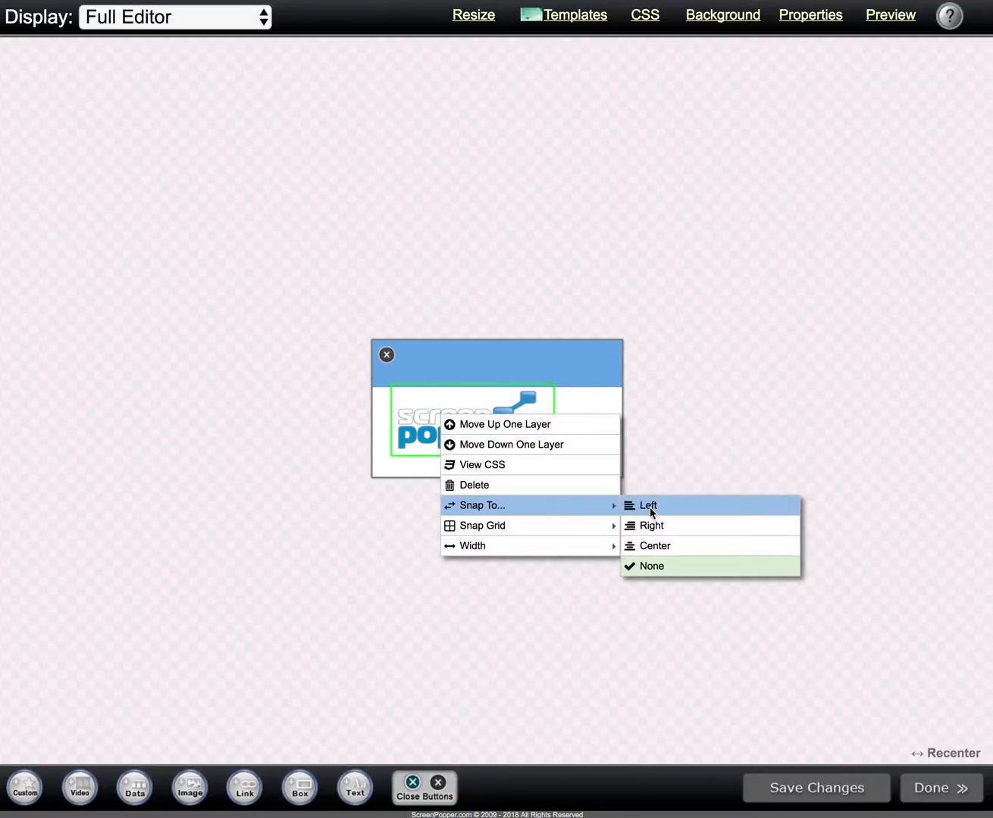
pyautogui.click(648, 546)
pyautogui.click(488, 441)
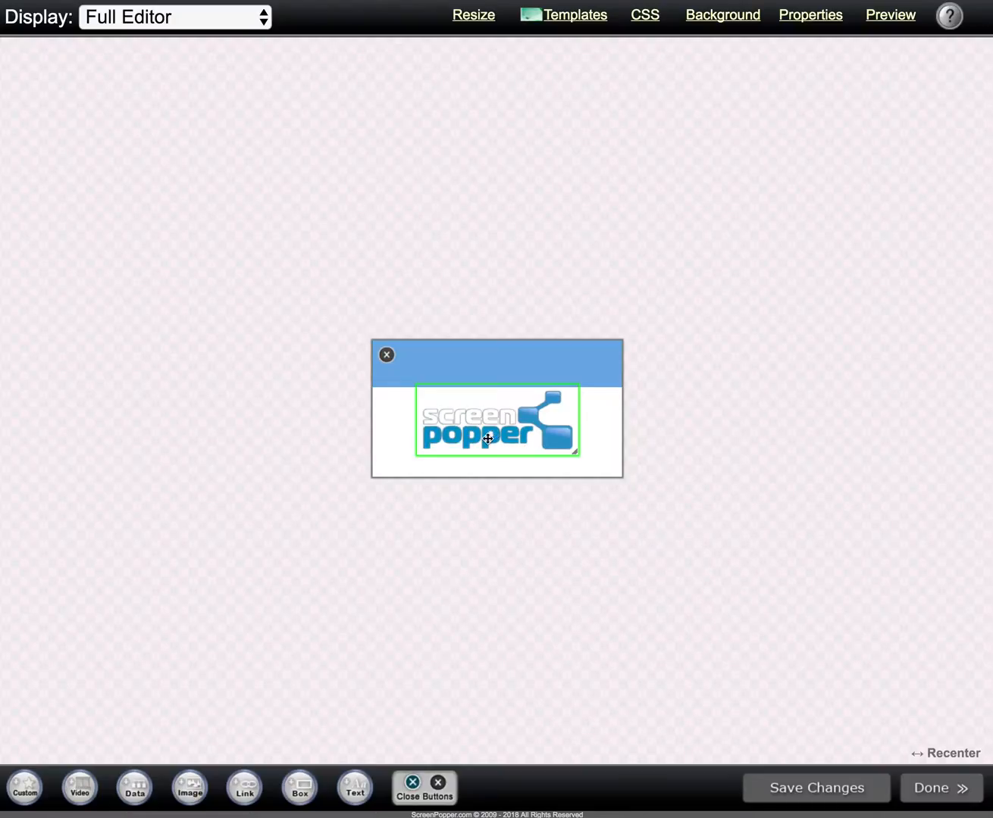
pyautogui.moveTo(443, 420); pyautogui.dragTo(381, 387)
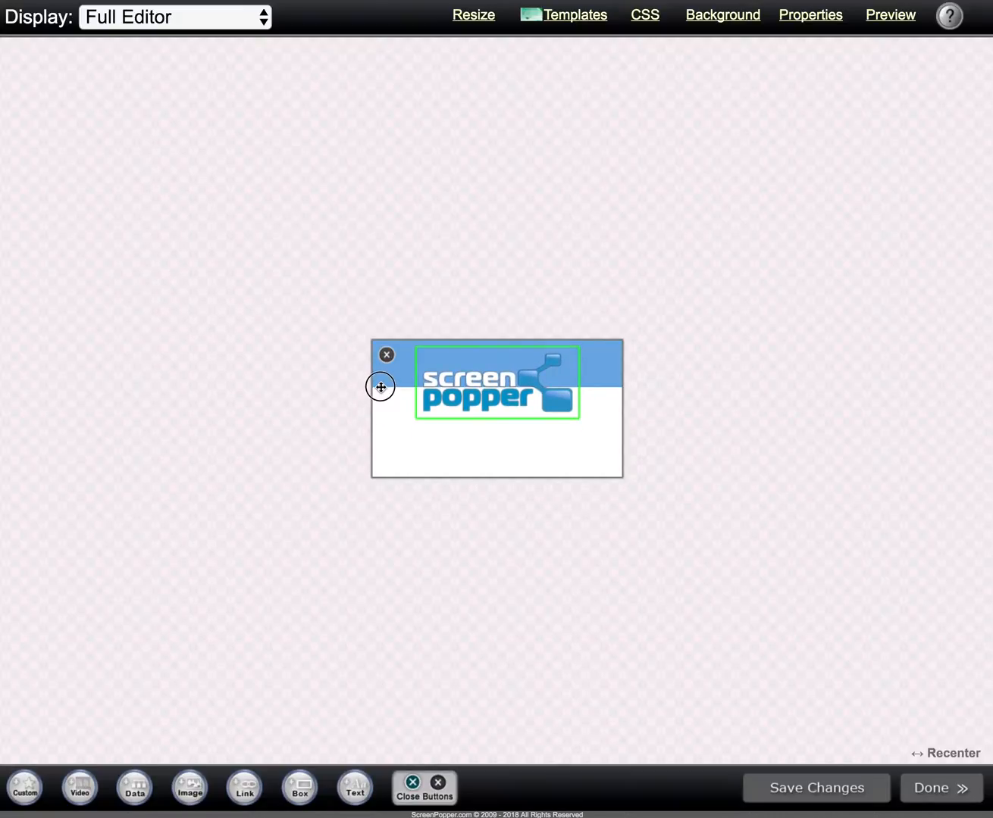
pyautogui.scroll(1, 380, 387)
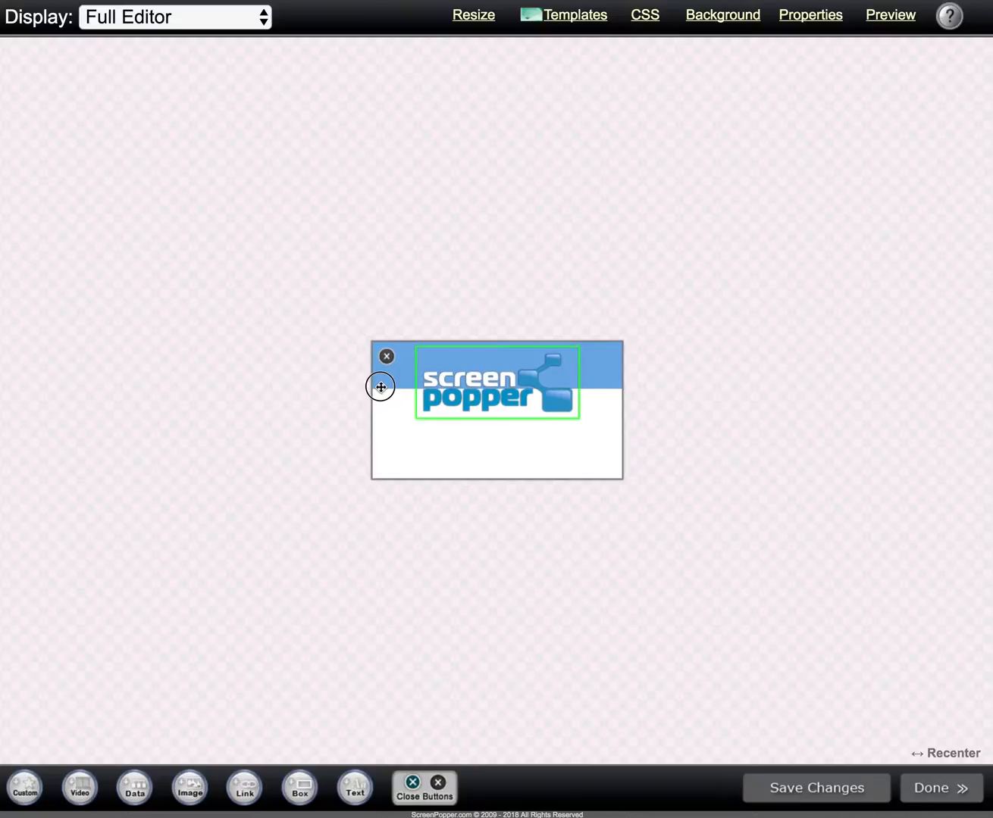
pyautogui.moveTo(380, 389); pyautogui.dragTo(381, 389)
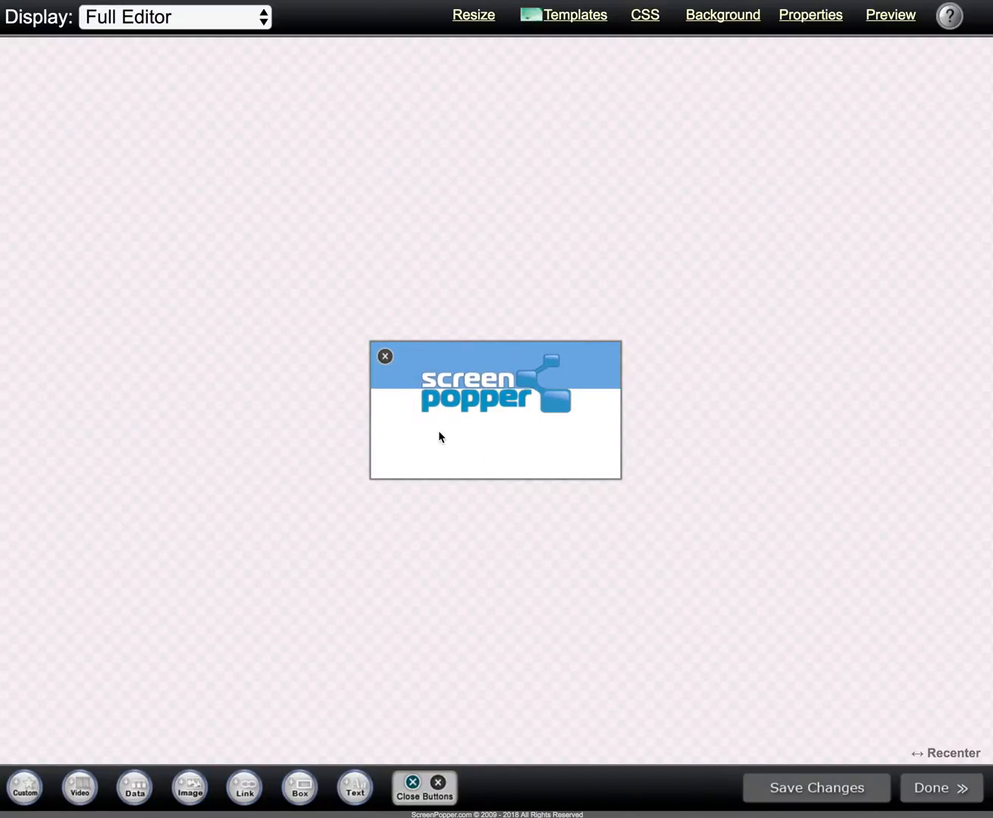
# Step: Add a text element beneath the logo and widen it to nearly the popup's full width
pyautogui.click(355, 788)
pyautogui.moveTo(652, 415); pyautogui.dragTo(450, 428)
pyautogui.moveTo(463, 431); pyautogui.dragTo(606, 430)
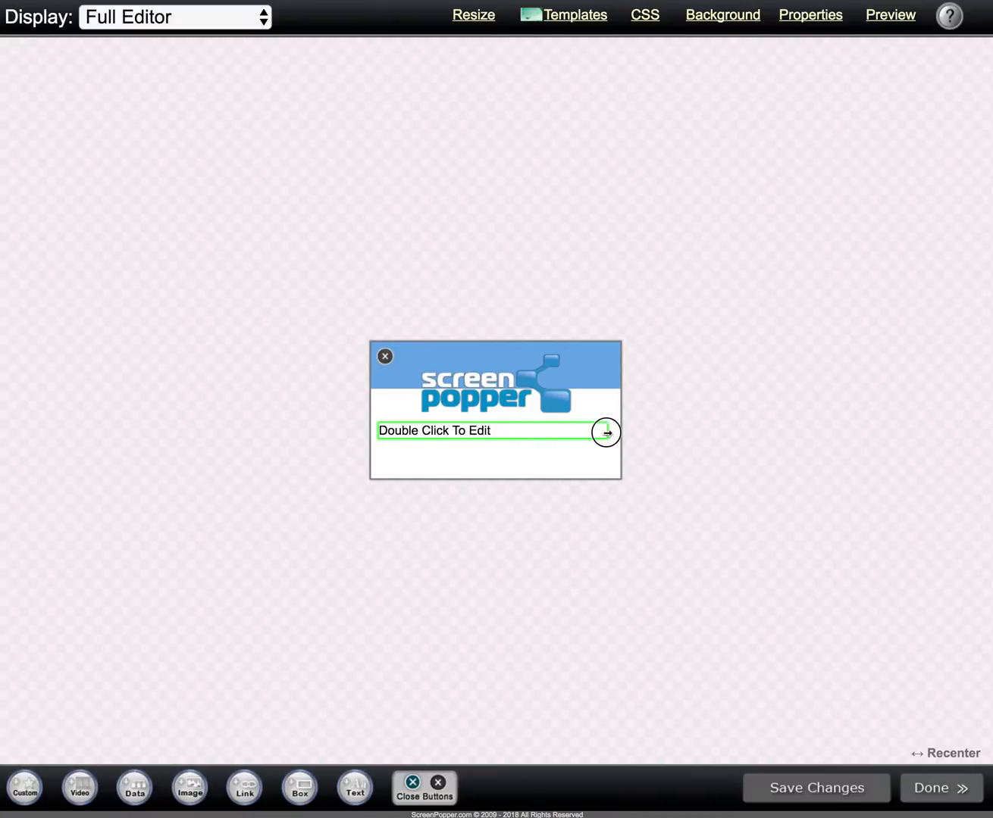
# Step: Replace the placeholder text beneath the logo with "Signup for a custom discount code!"
pyautogui.doubleClick(466, 431)
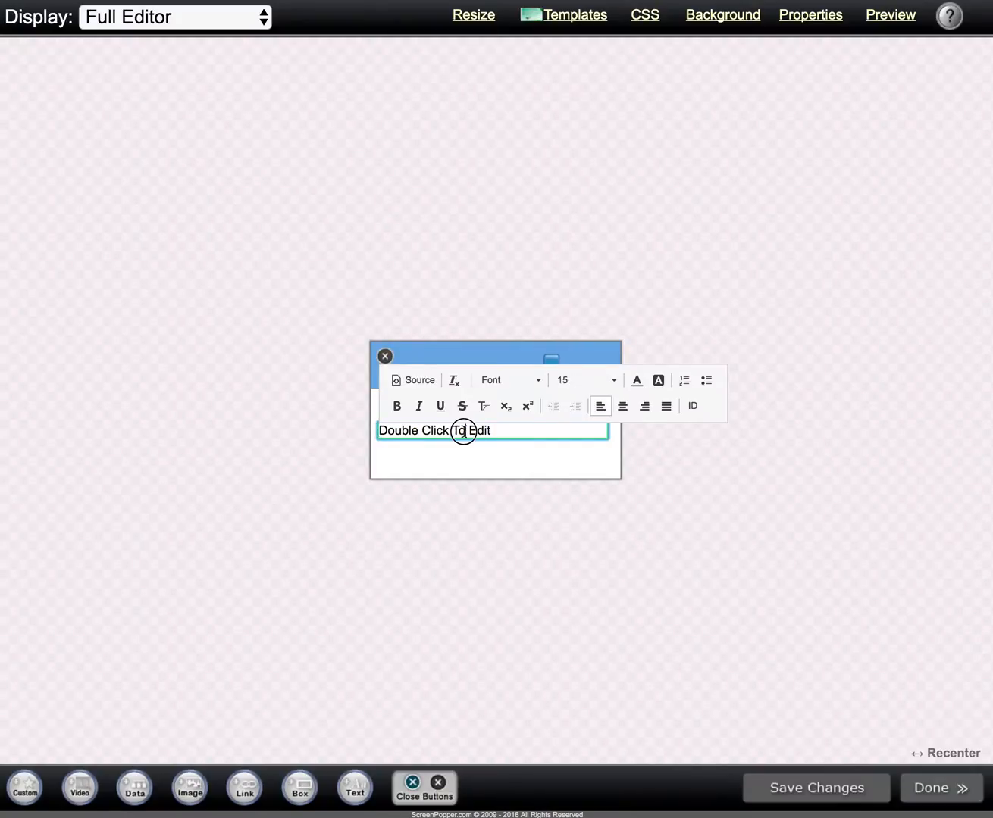
pyautogui.tripleClick(463, 432)
pyautogui.write('Signup for a custom discount code!')
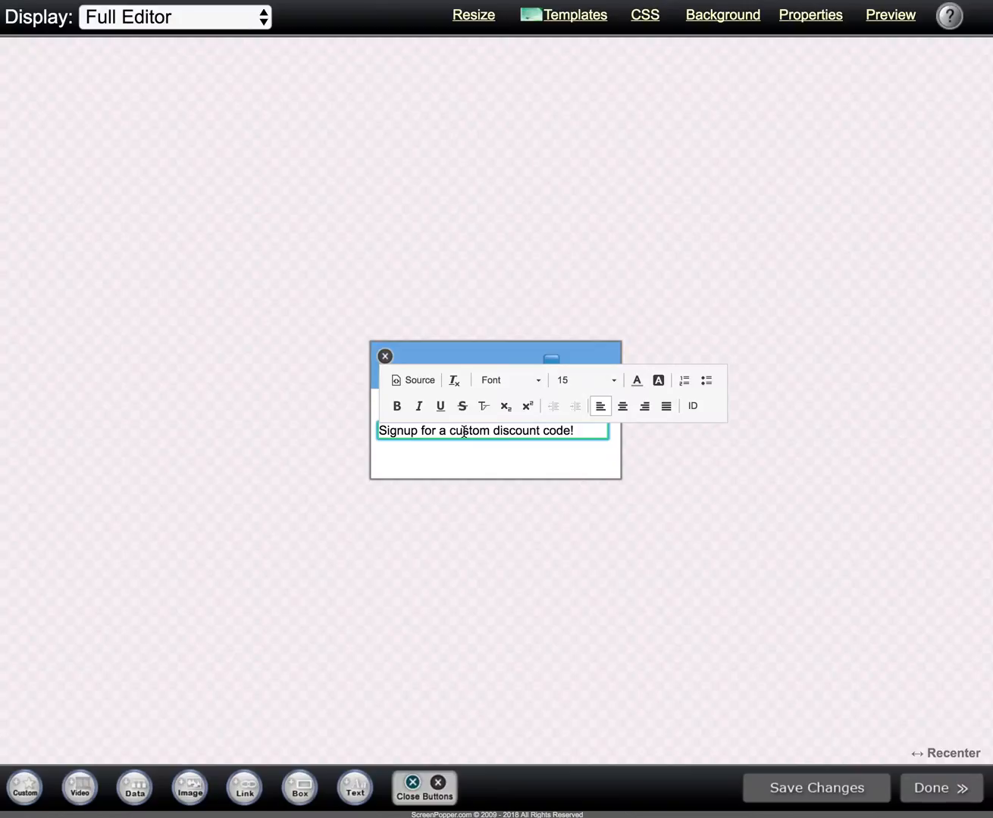
# Step: Center the signup text and set its font to Comic Sans MS
pyautogui.click(623, 406)
pyautogui.moveTo(595, 428); pyautogui.dragTo(365, 428)
pyautogui.click(504, 382)
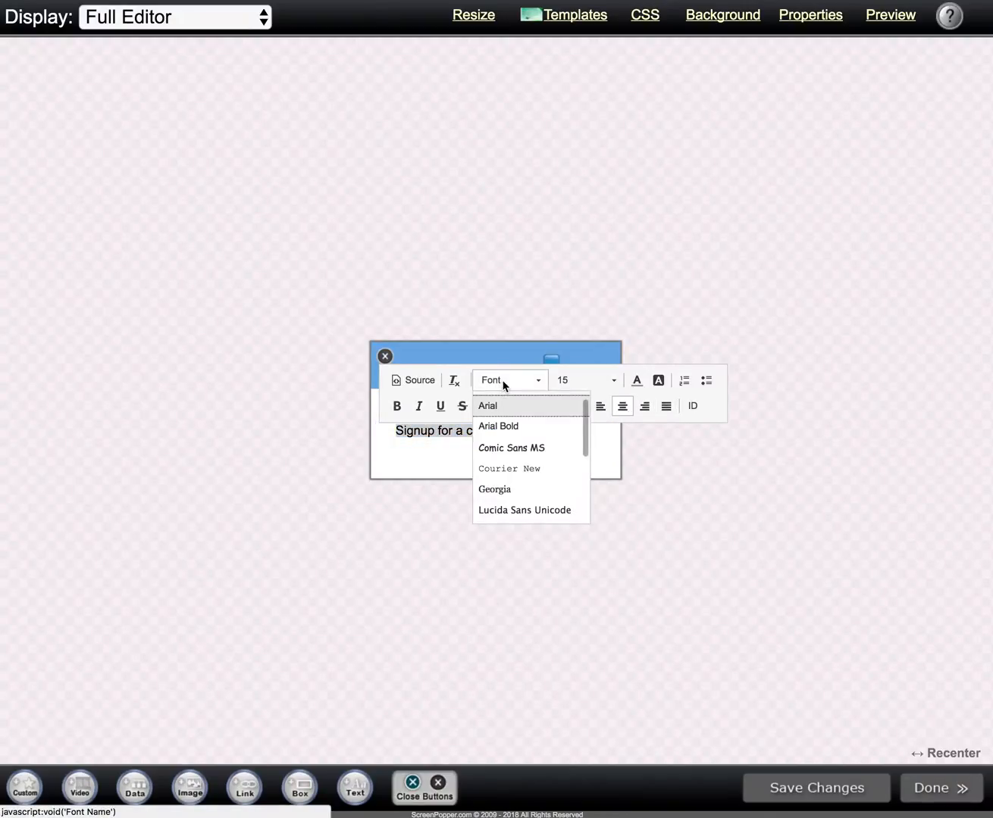
pyautogui.click(512, 446)
pyautogui.click(506, 460)
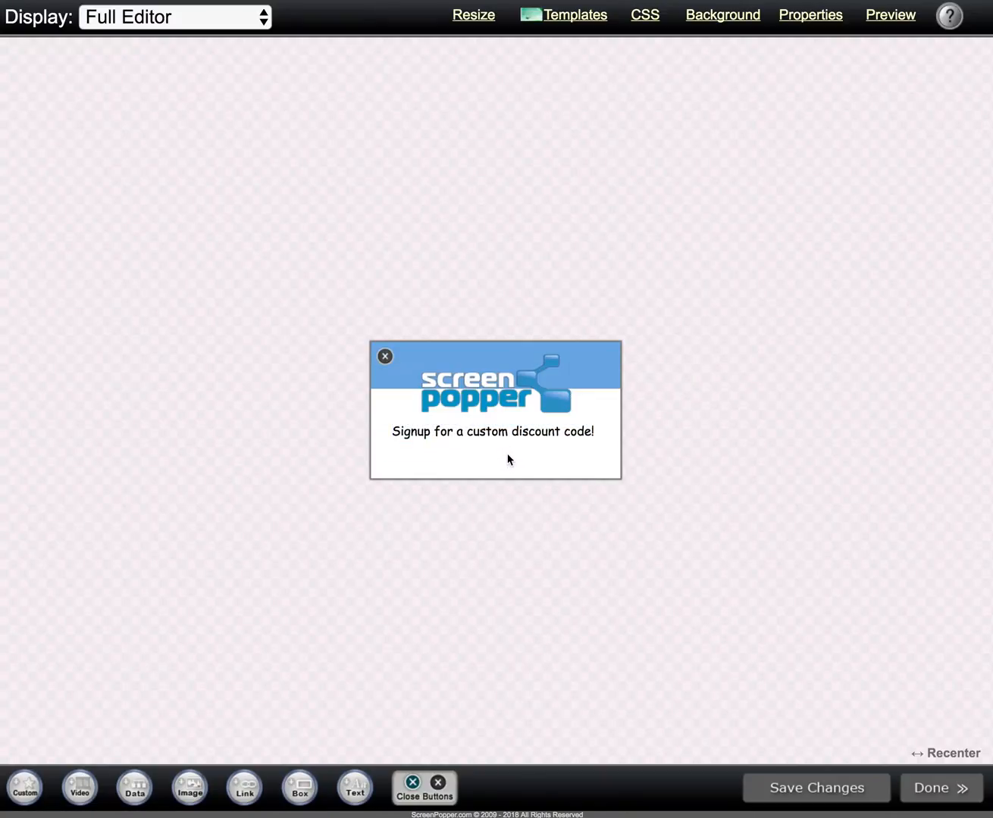
# Step: Snap the signup text element to the popup's horizontal center and nudge it slightly up toward the logo
pyautogui.moveTo(513, 436)
pyautogui.mouseDown()
pyautogui.moveTo(496, 446)
pyautogui.moveTo(532, 431)
pyautogui.moveTo(425, 423)
pyautogui.moveTo(587, 428)
pyautogui.moveTo(563, 443)
pyautogui.moveTo(440, 413)
pyautogui.moveTo(527, 438)
pyautogui.moveTo(510, 433)
pyautogui.mouseUp()
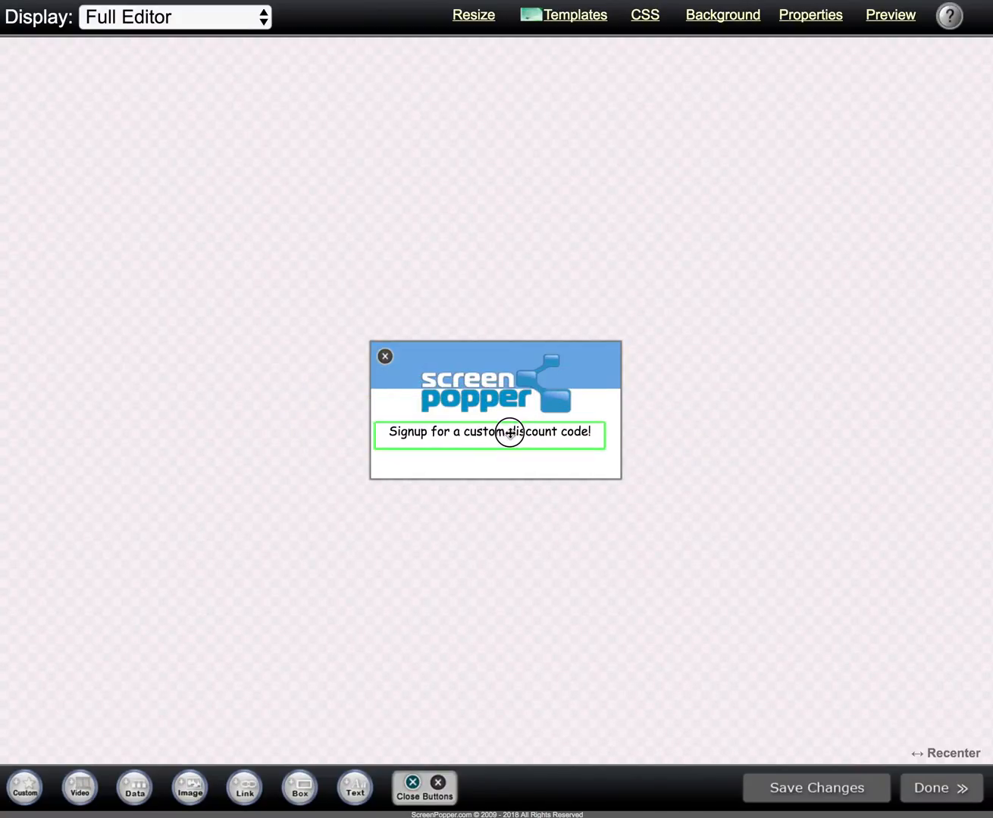
pyautogui.rightClick(431, 432)
pyautogui.moveTo(508, 522)
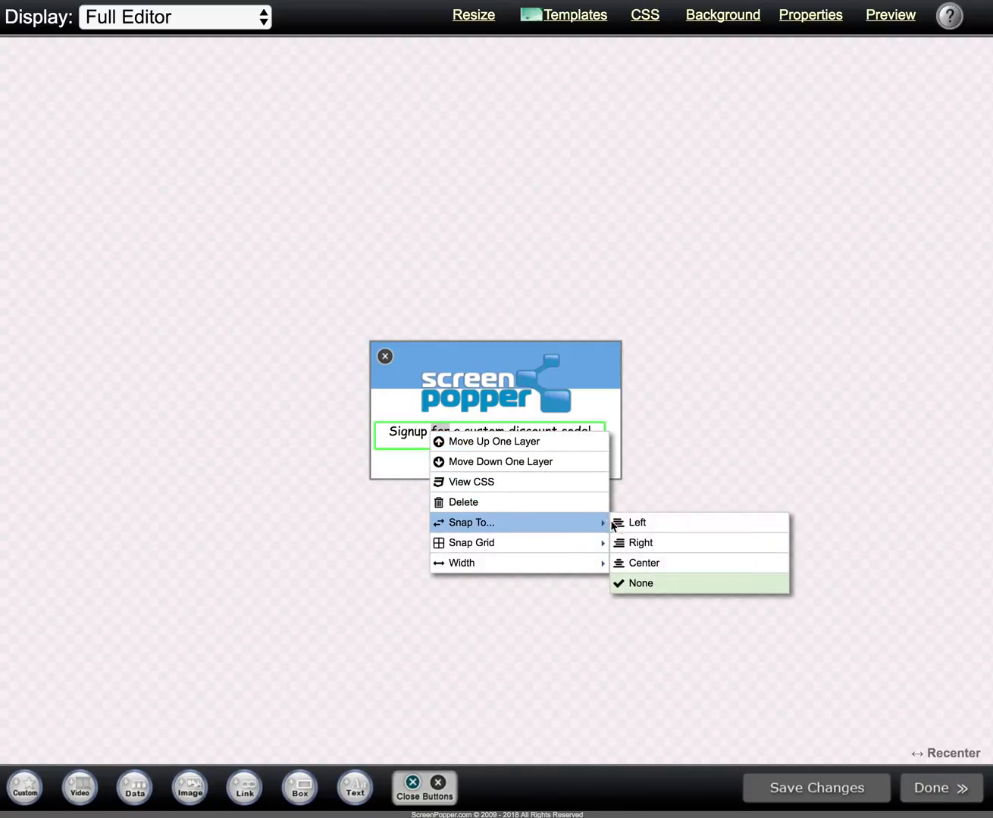
pyautogui.click(639, 563)
pyautogui.moveTo(435, 431); pyautogui.dragTo(403, 427)
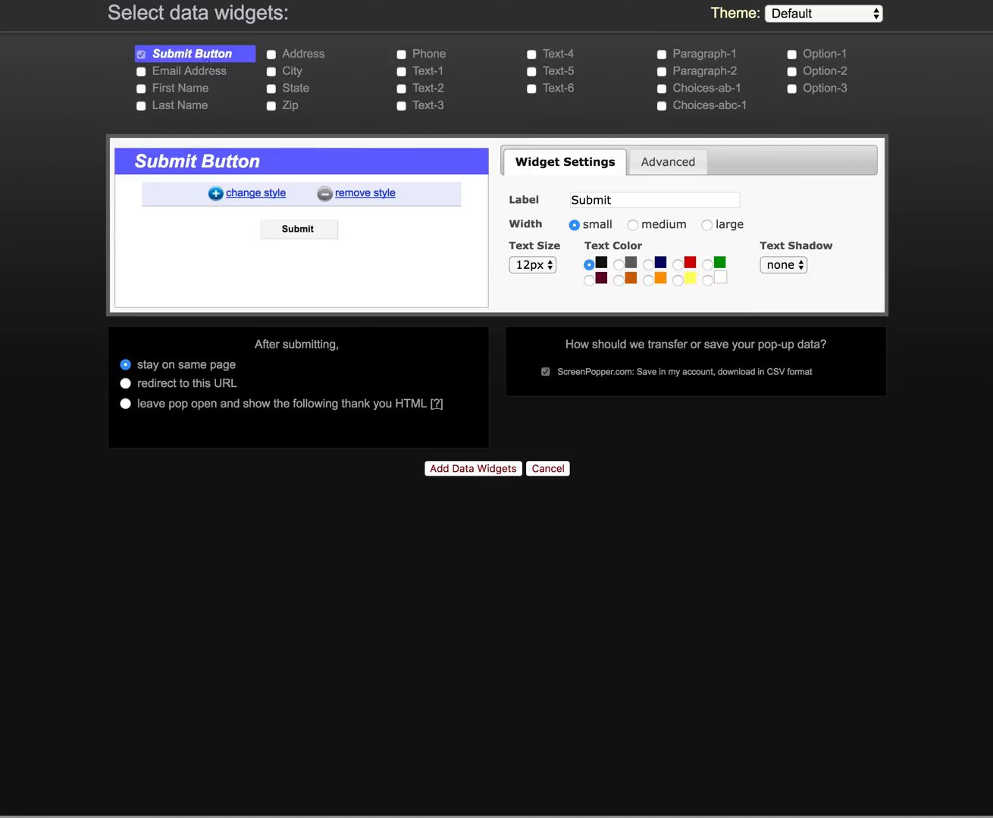
# Step: Add Submit Button and Email Address data widgets, leaving the email label blank and using "Email Address" as its instructions
pyautogui.click(140, 71)
pyautogui.click(679, 202)
pyautogui.moveTo(680, 202); pyautogui.dragTo(565, 205)
pyautogui.press('super+c')
pyautogui.press('BackSpace')
pyautogui.click(606, 227)
pyautogui.press('super+v')
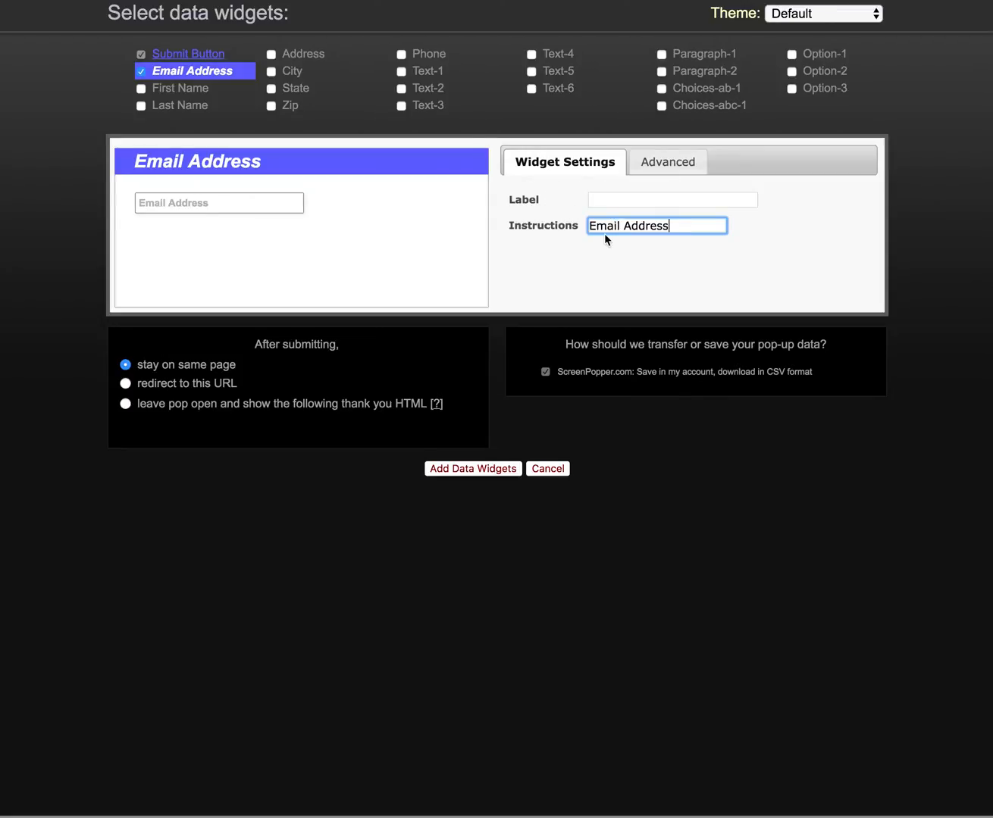
pyautogui.click(475, 469)
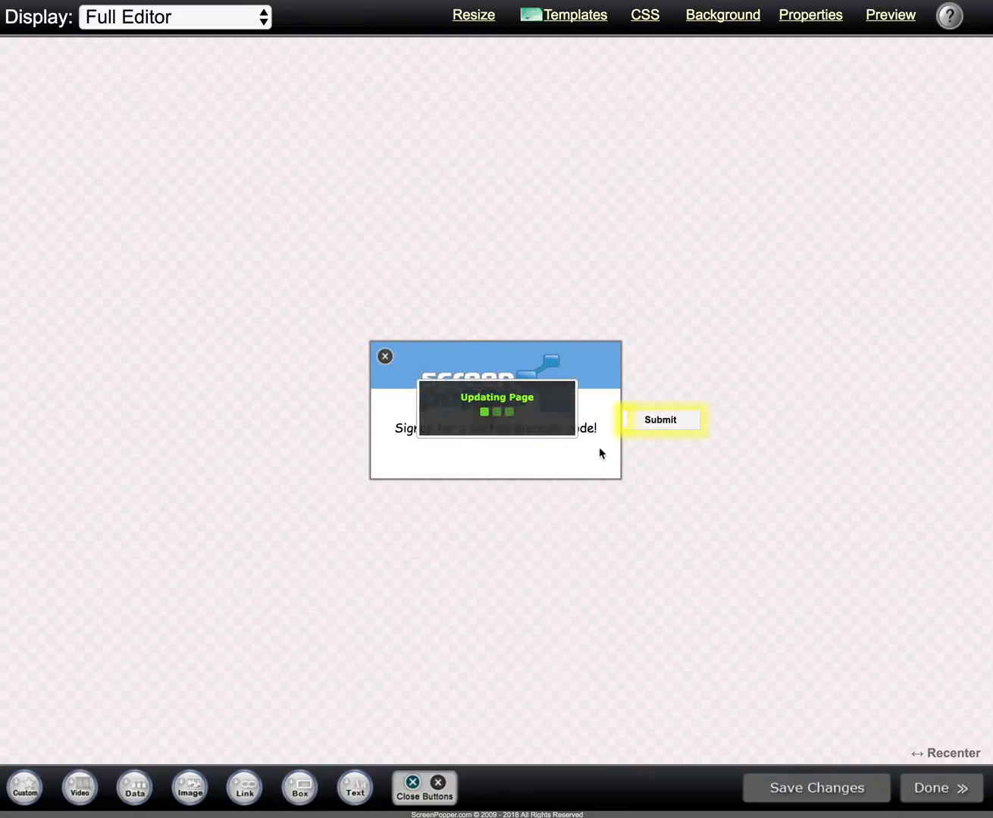
# Step: Move the email field and Submit button into the popup, side by side beneath the signup text
pyautogui.moveTo(637, 417); pyautogui.dragTo(519, 465)
pyautogui.moveTo(624, 419); pyautogui.dragTo(408, 446)
pyautogui.moveTo(512, 470); pyautogui.dragTo(575, 460)
pyautogui.moveTo(413, 446); pyautogui.dragTo(419, 460)
# Step: Set the snap grid to 5x5 pixel spacing for both the email field and the Submit button
pyautogui.rightClick(420, 459)
pyautogui.moveTo(518, 568)
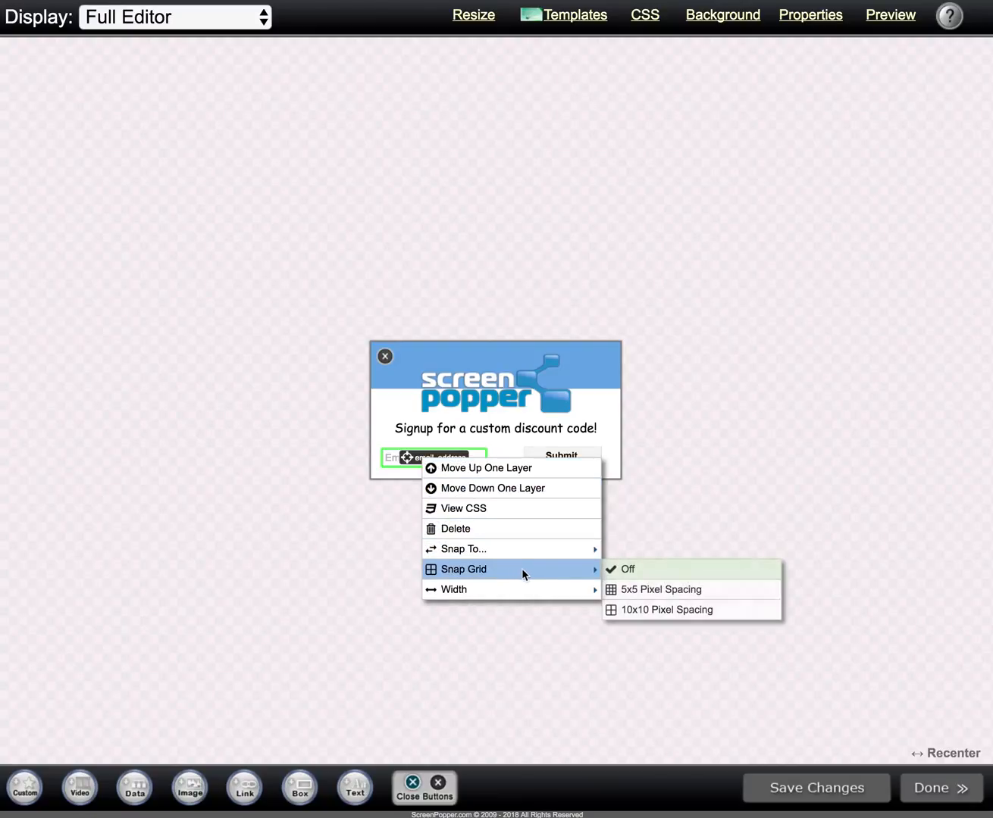
pyautogui.click(631, 594)
pyautogui.click(560, 457)
pyautogui.rightClick(565, 455)
pyautogui.moveTo(669, 574)
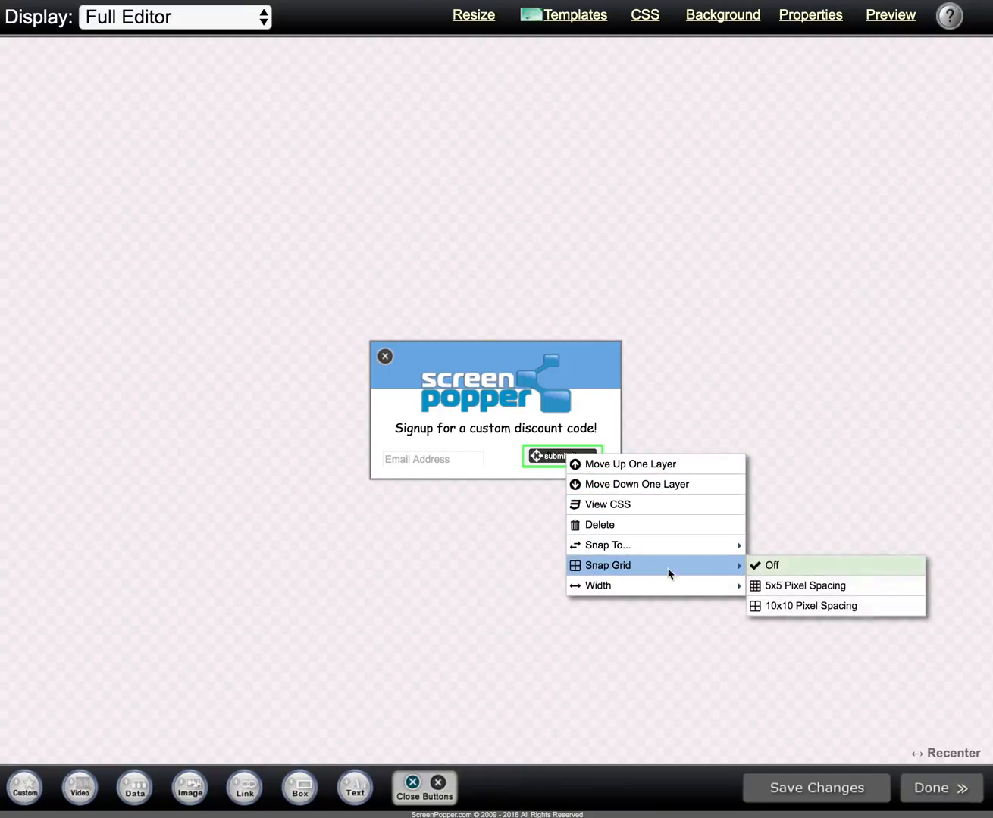
pyautogui.click(754, 586)
pyautogui.click(581, 464)
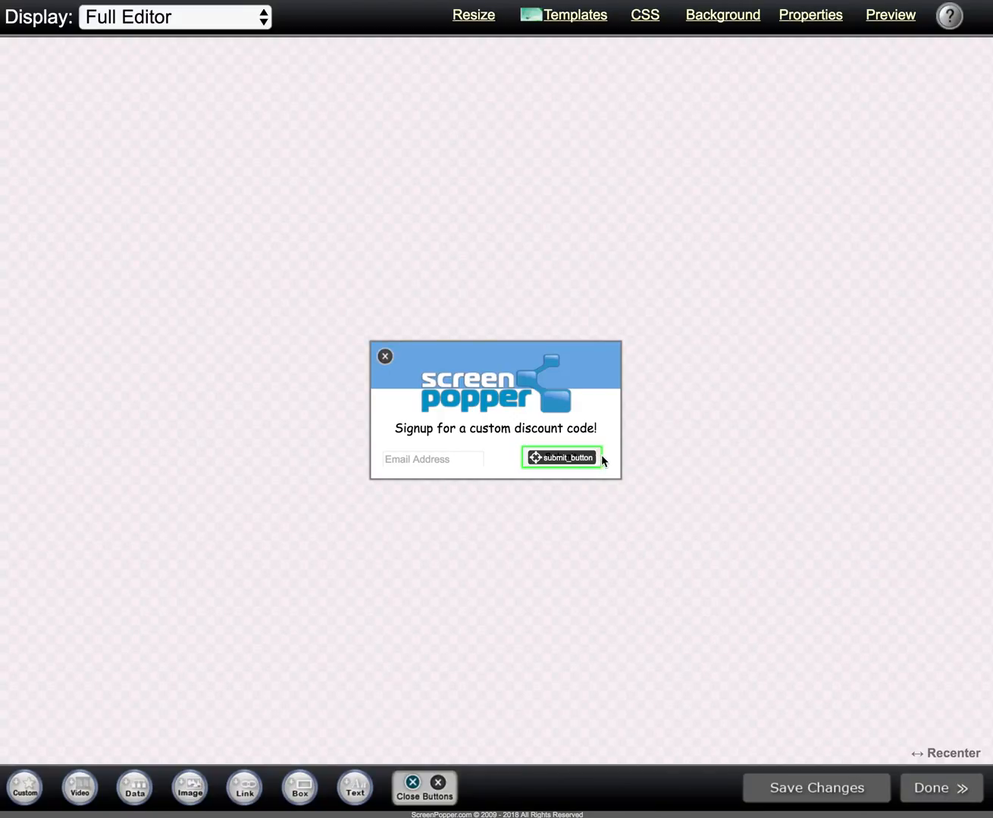
# Step: Enlarge and align the email field and Submit button to fill the row along the popup's lower edge, and save the changes
pyautogui.moveTo(603, 457)
pyautogui.mouseDown()
pyautogui.moveTo(614, 457)
pyautogui.moveTo(604, 470)
pyautogui.mouseUp()
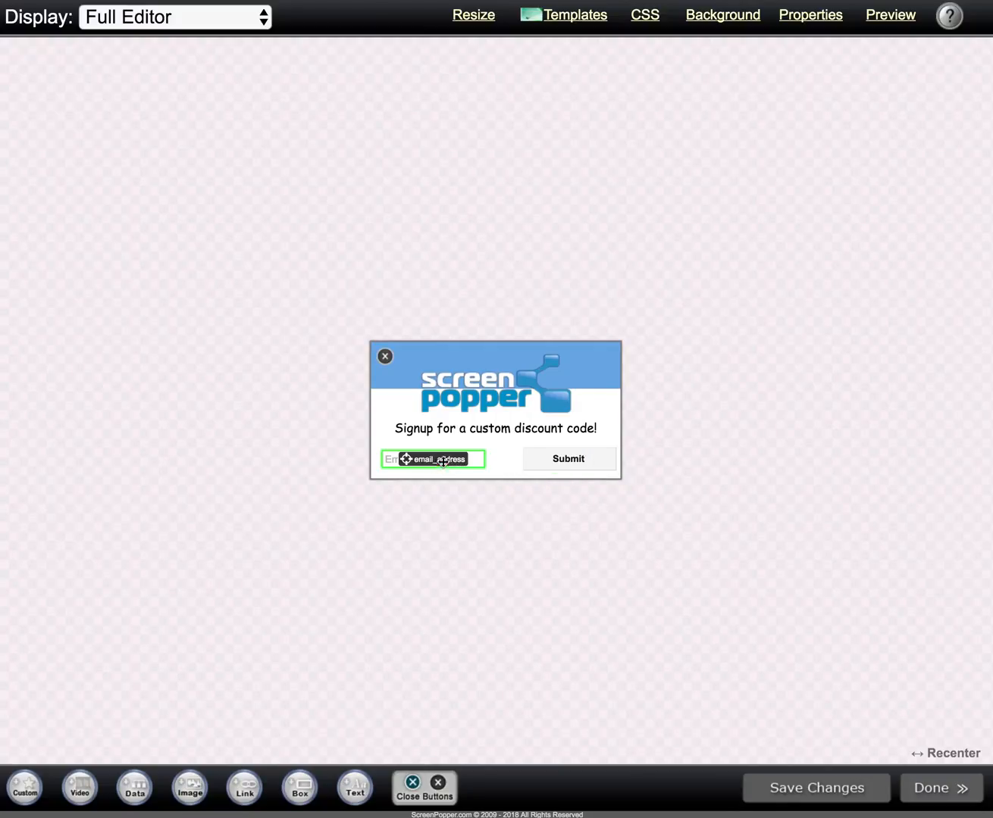
pyautogui.moveTo(485, 458)
pyautogui.mouseDown()
pyautogui.moveTo(506, 460)
pyautogui.moveTo(500, 449)
pyautogui.mouseUp()
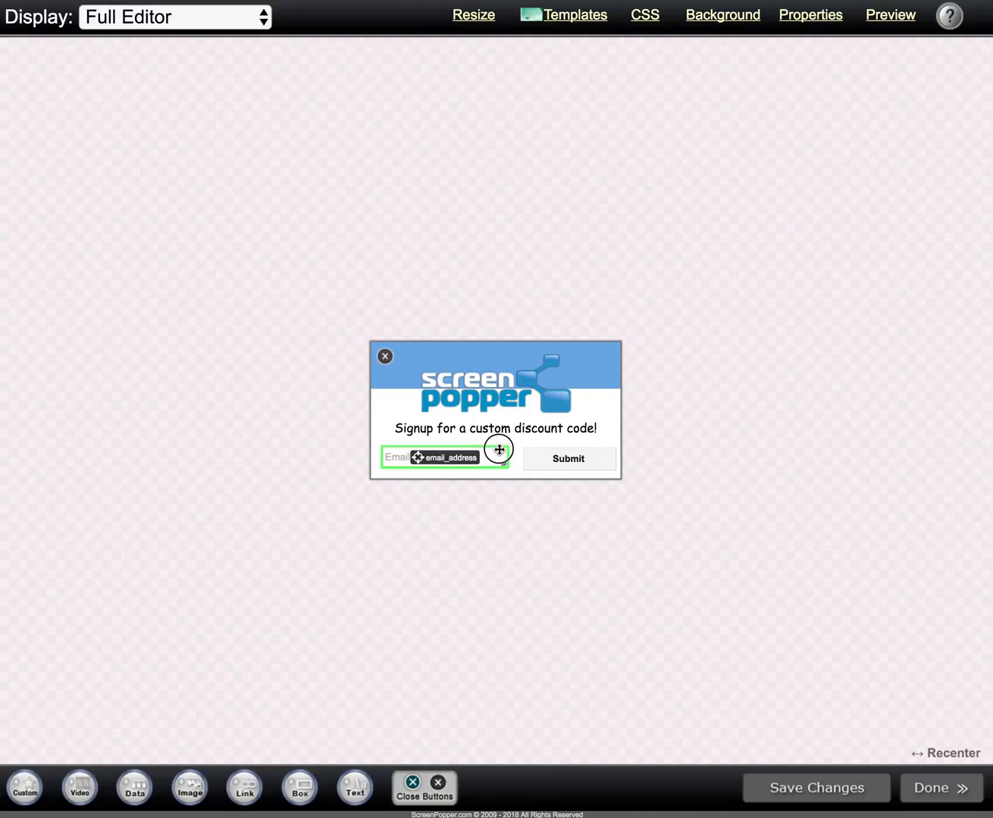
pyautogui.moveTo(496, 454); pyautogui.dragTo(487, 464)
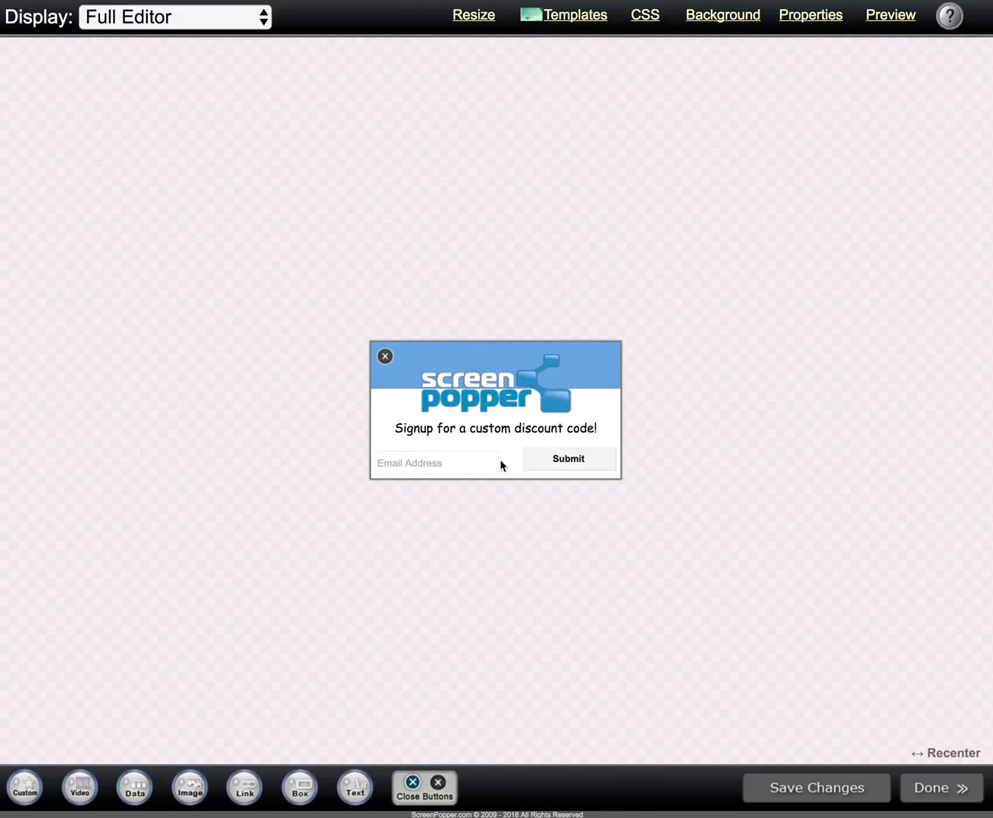
pyautogui.click(528, 461)
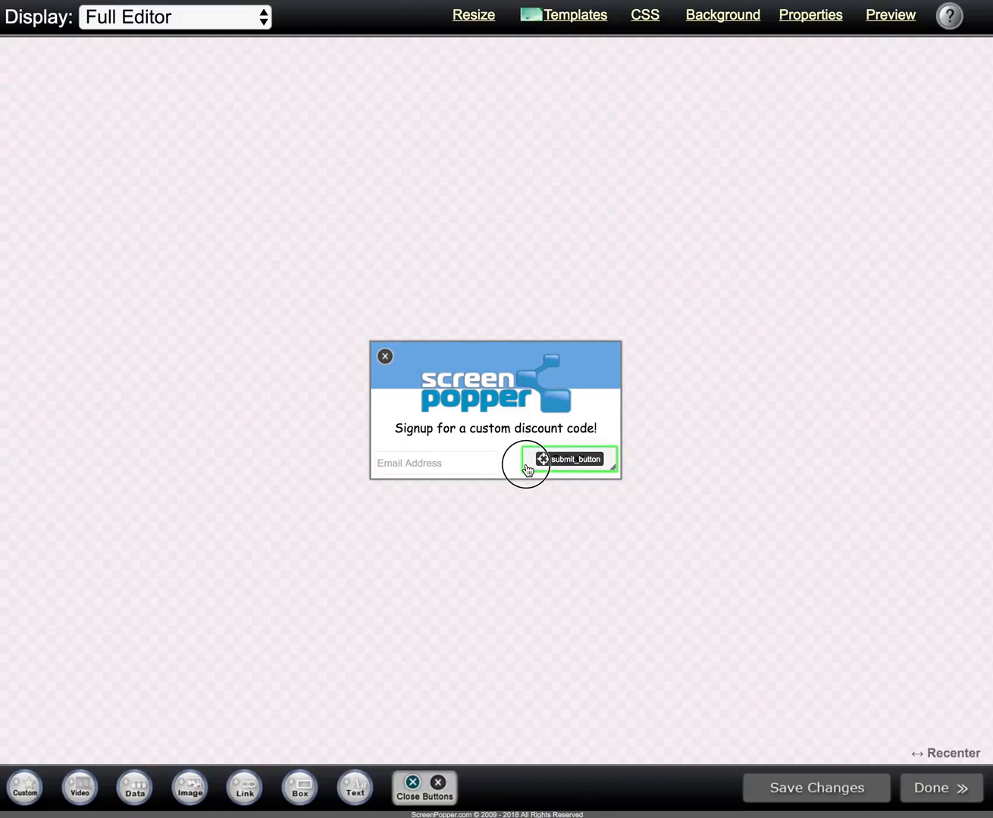
pyautogui.moveTo(545, 459); pyautogui.dragTo(549, 431)
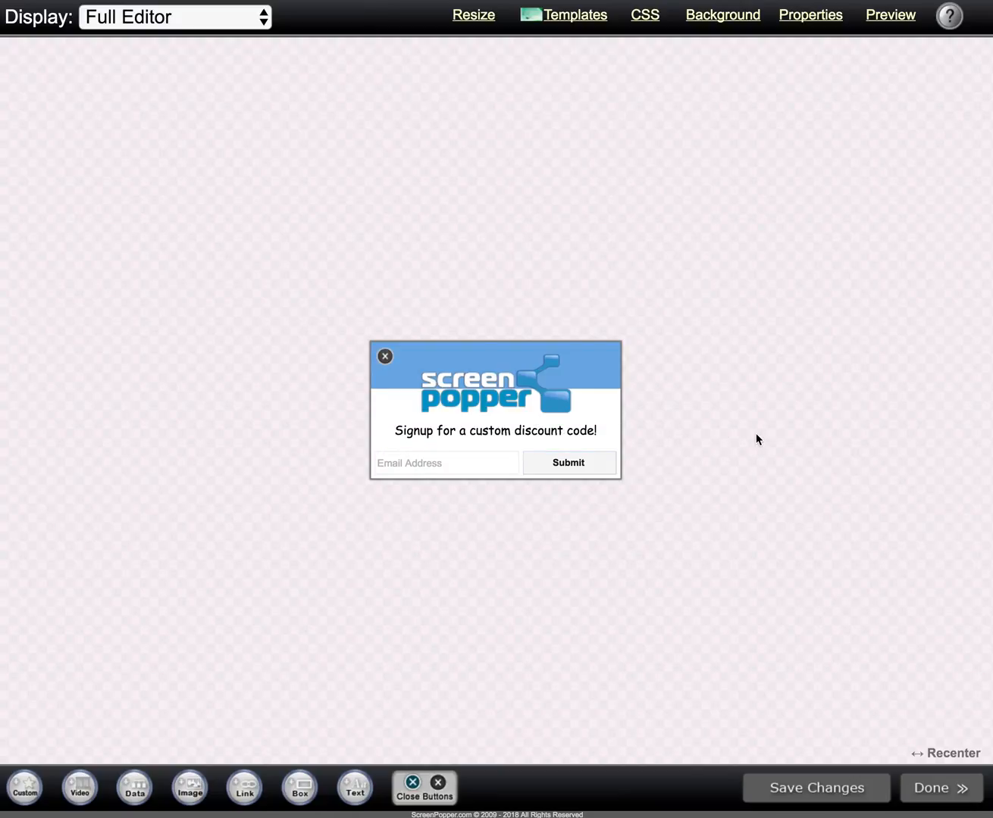
pyautogui.click(814, 788)
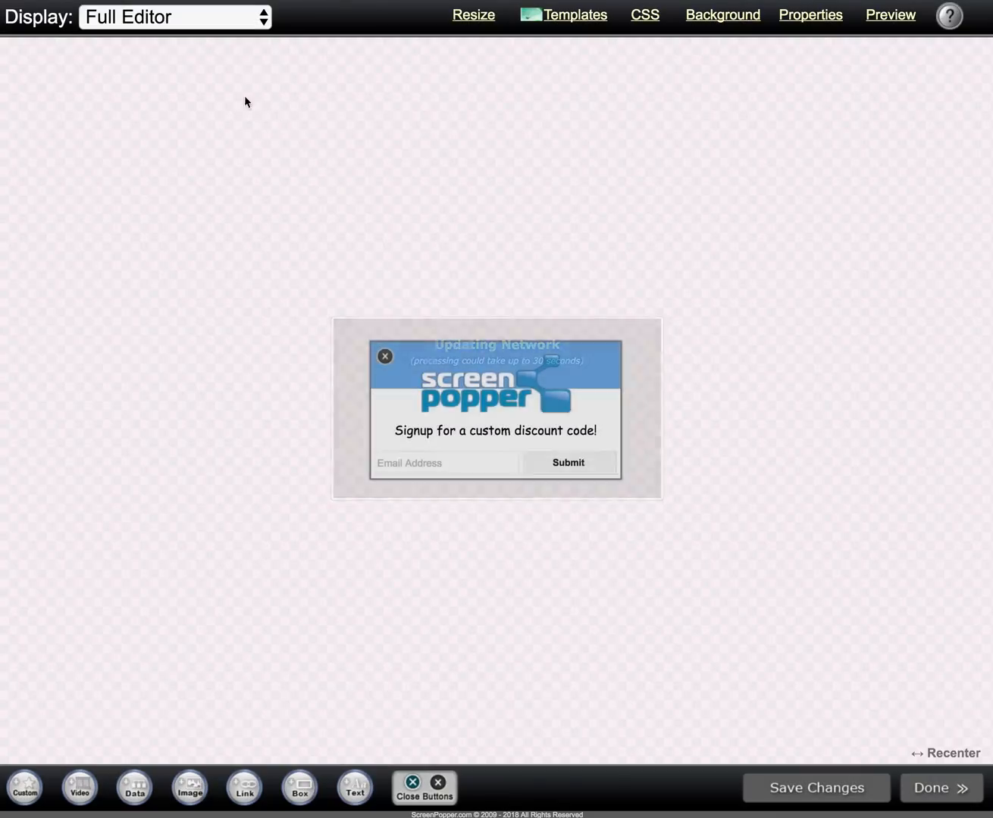
# Step: Check how the popup displays on iPhone 5, iPhone 6/7/8 and iPhone 6/7/8 Plus screens
pyautogui.click(128, 25)
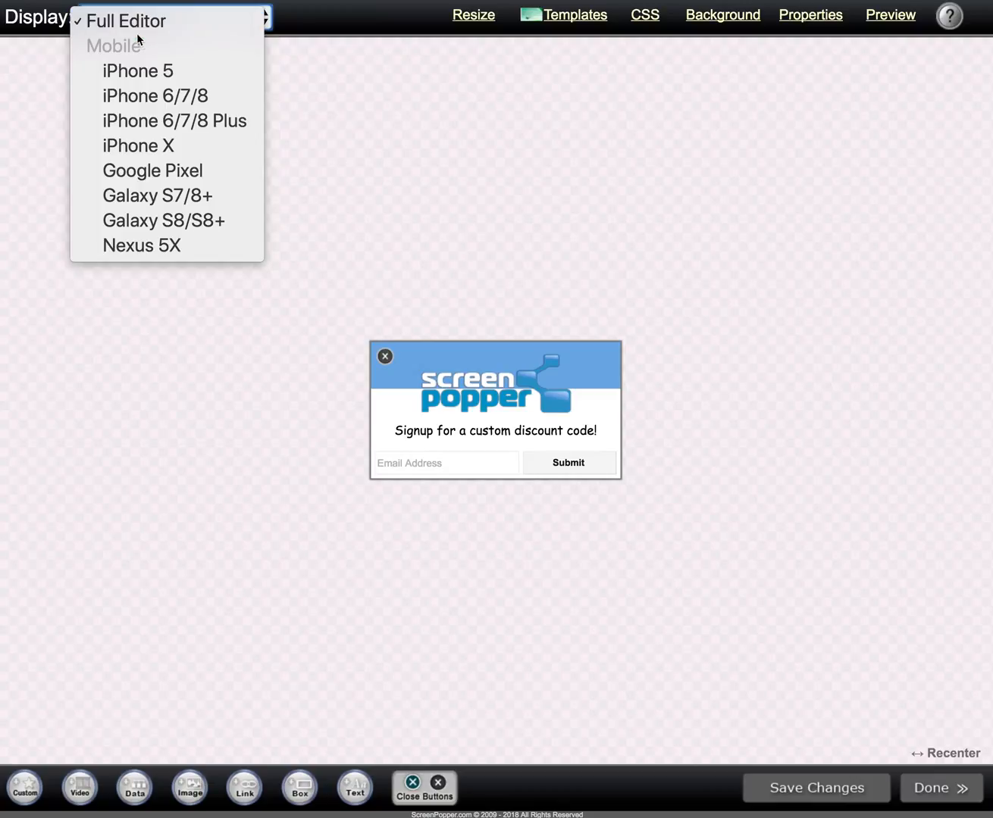
pyautogui.click(154, 71)
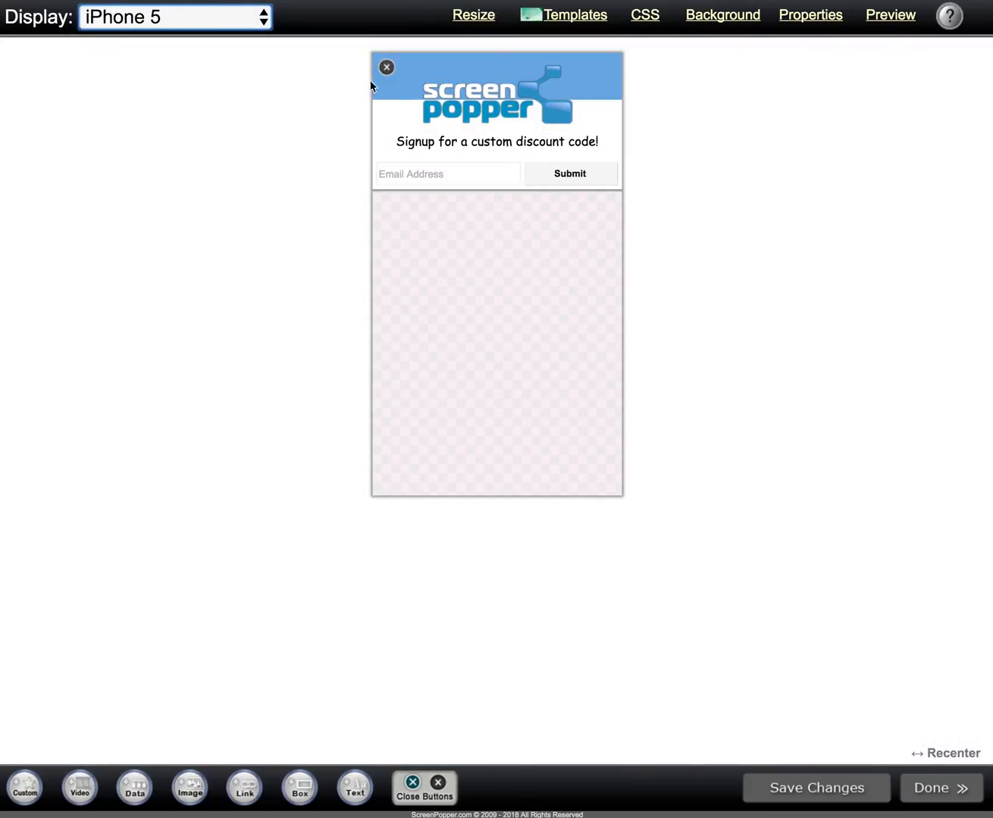
pyautogui.click(215, 16)
pyautogui.click(204, 46)
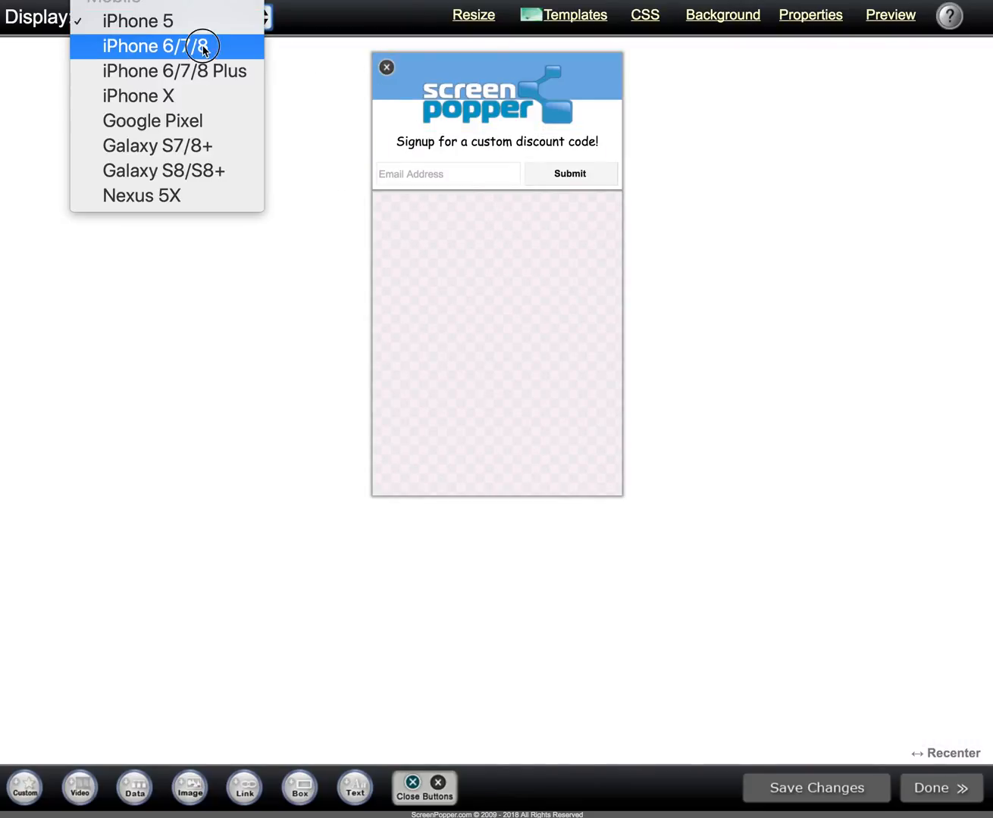
pyautogui.click(233, 141)
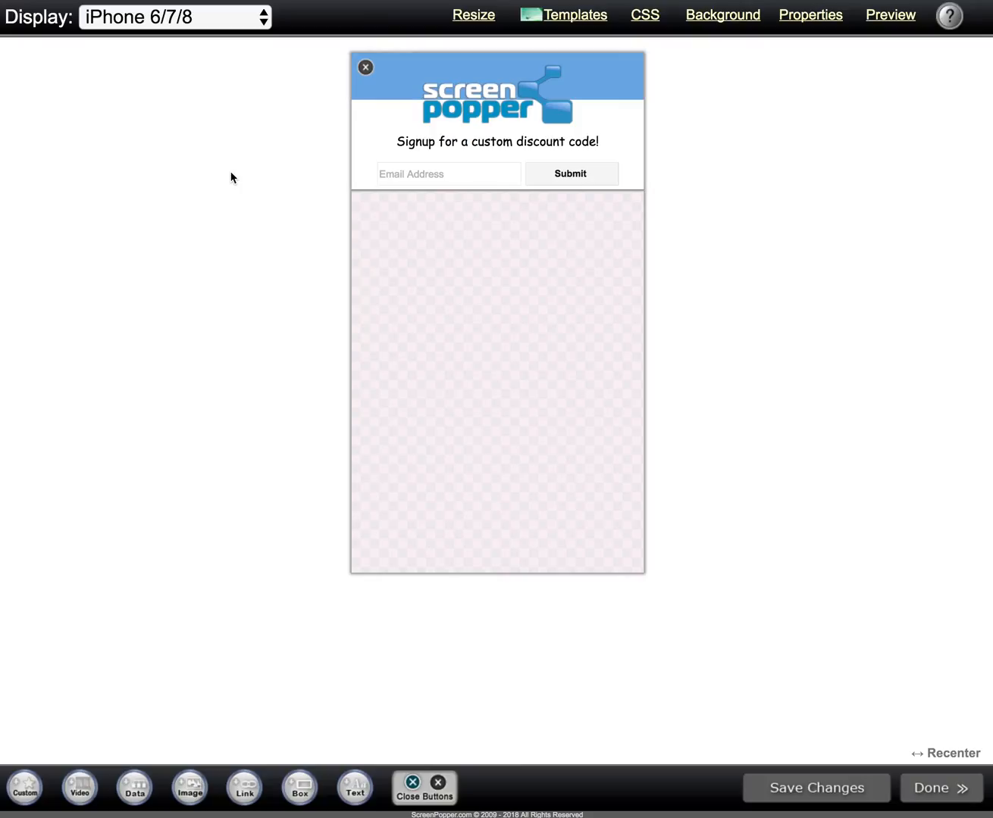
pyautogui.click(213, 16)
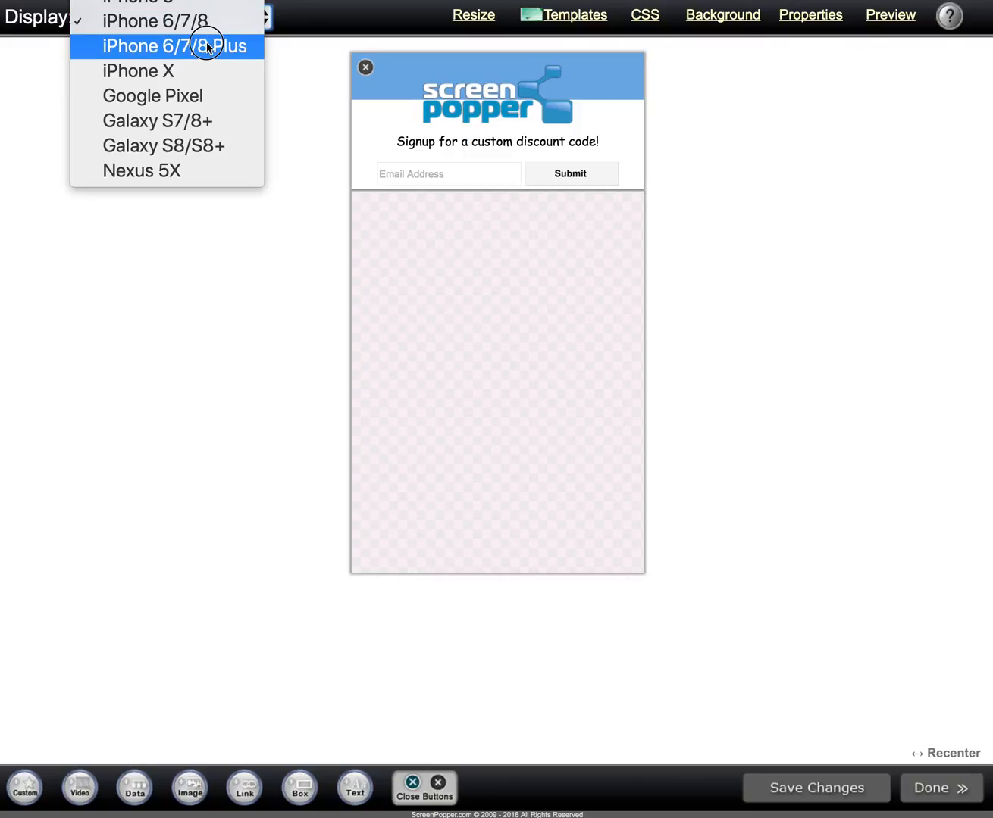
pyautogui.click(208, 47)
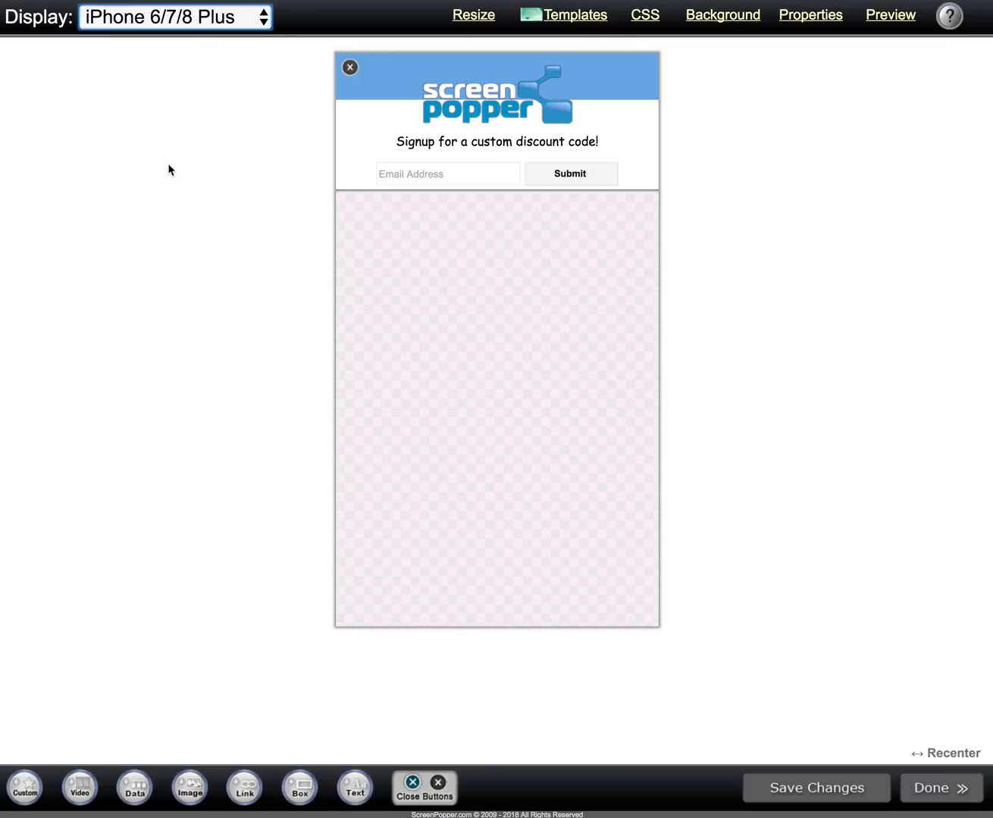